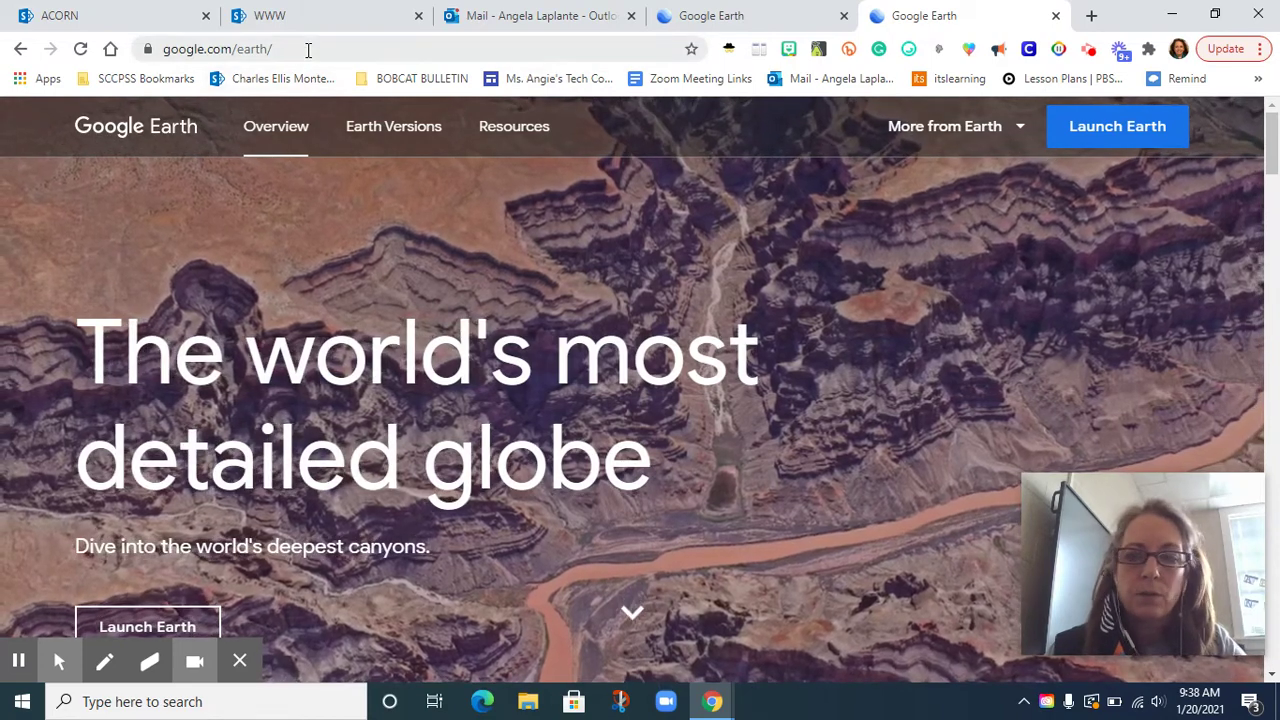
Launch Google Earth from the google.com/earth overview page
drag(300, 48, 163, 52)
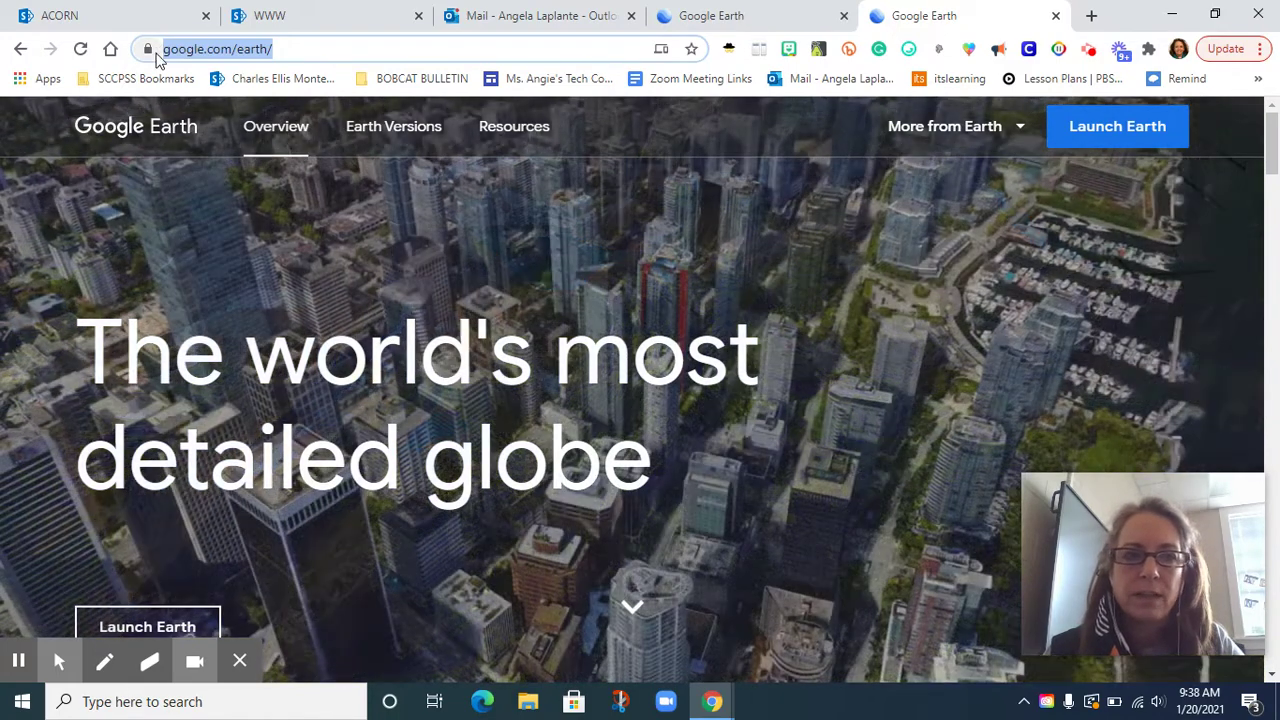
click(296, 49)
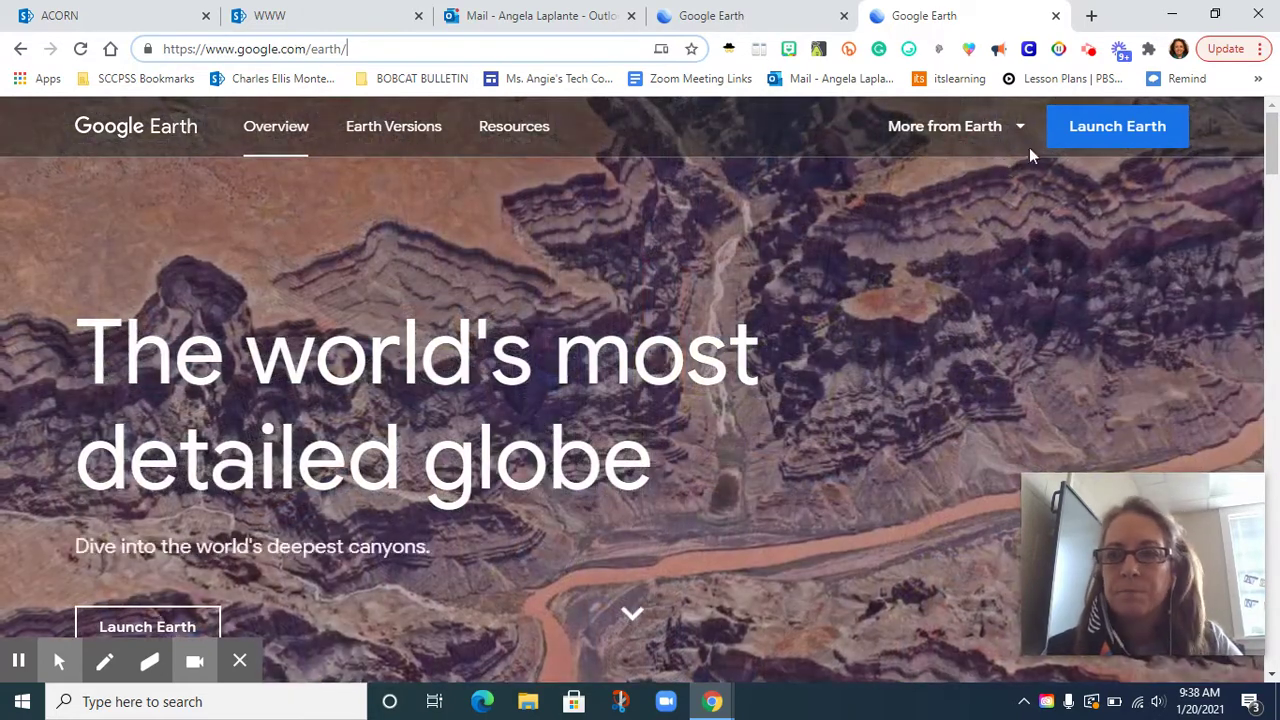
click(1107, 128)
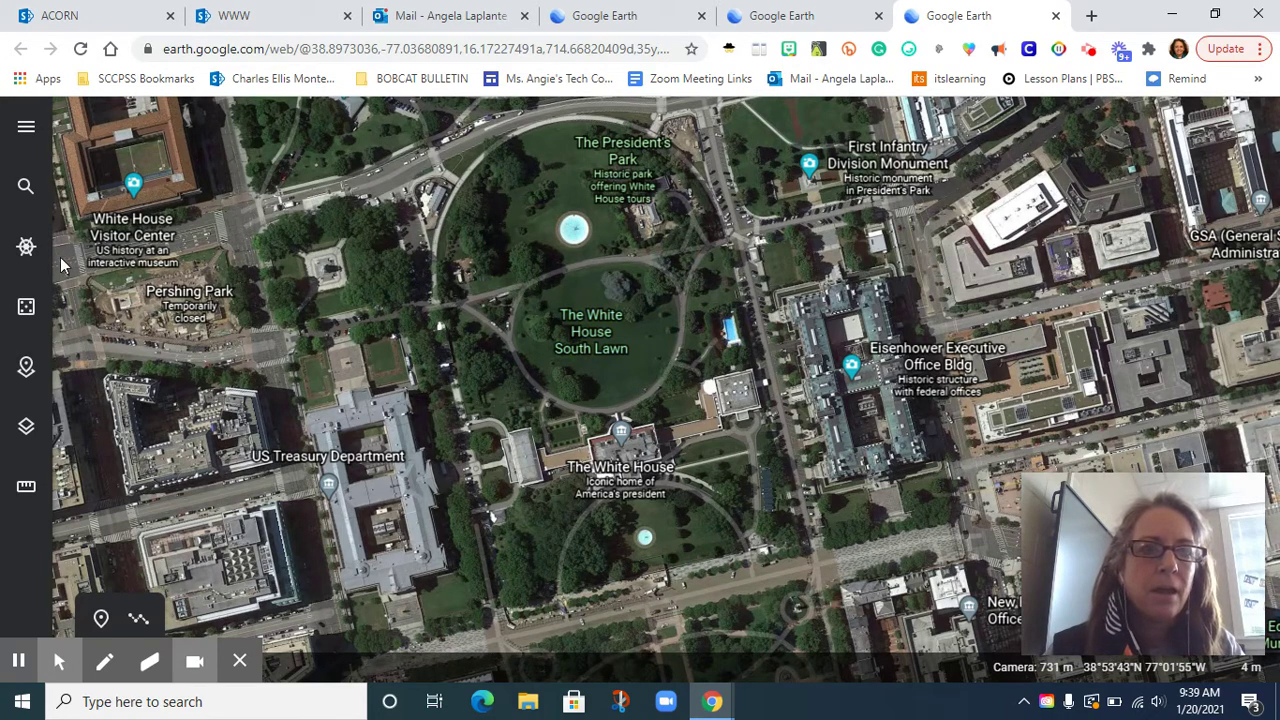
Fly to Savannah, GA using the recent searches
click(26, 132)
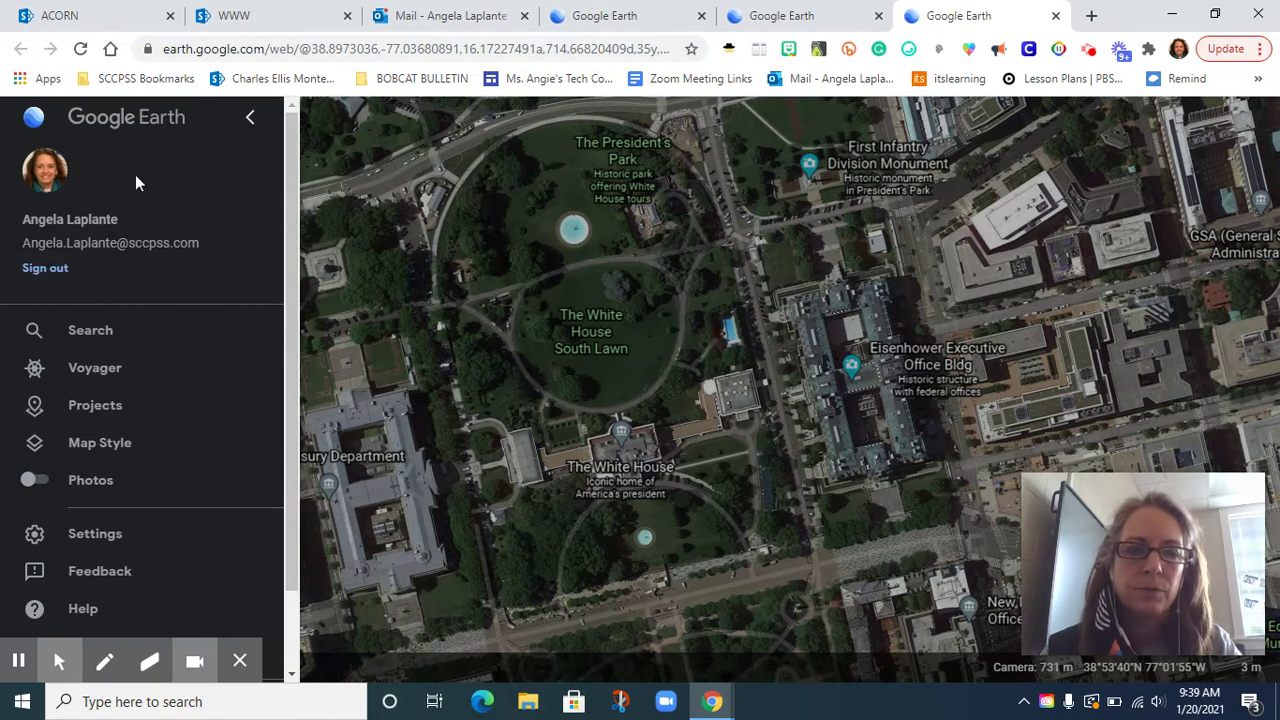
click(251, 122)
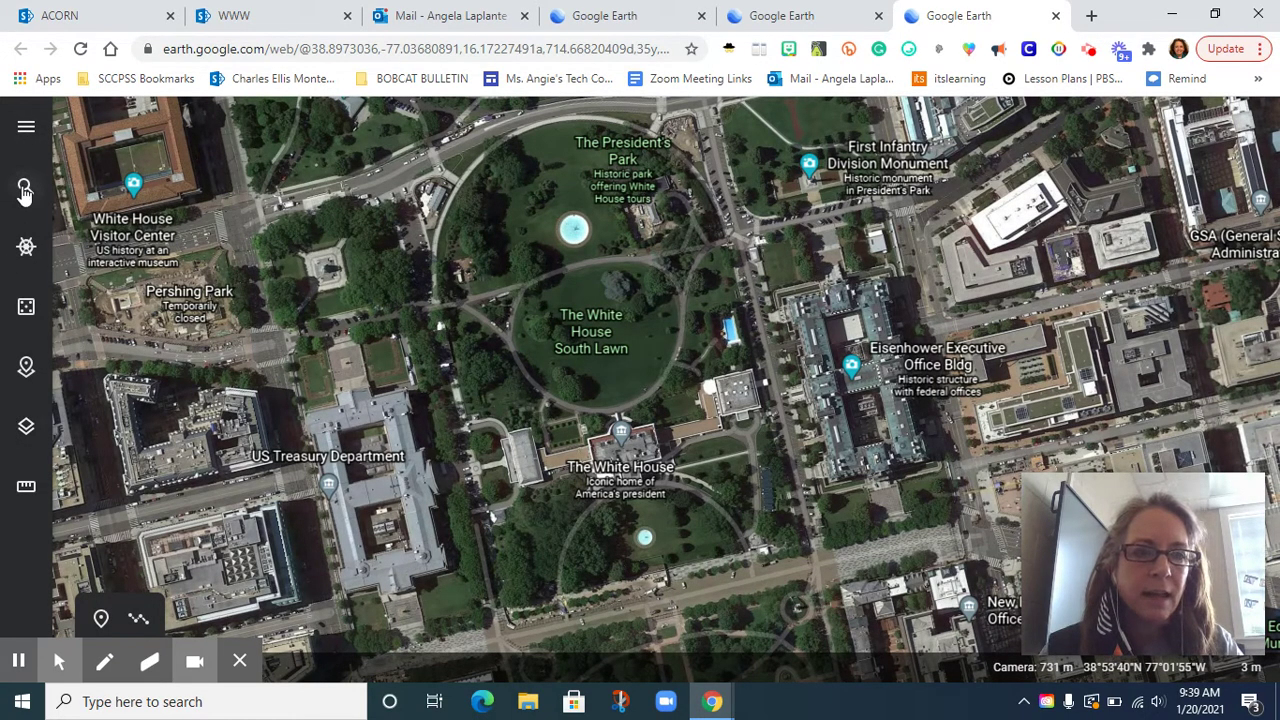
click(24, 190)
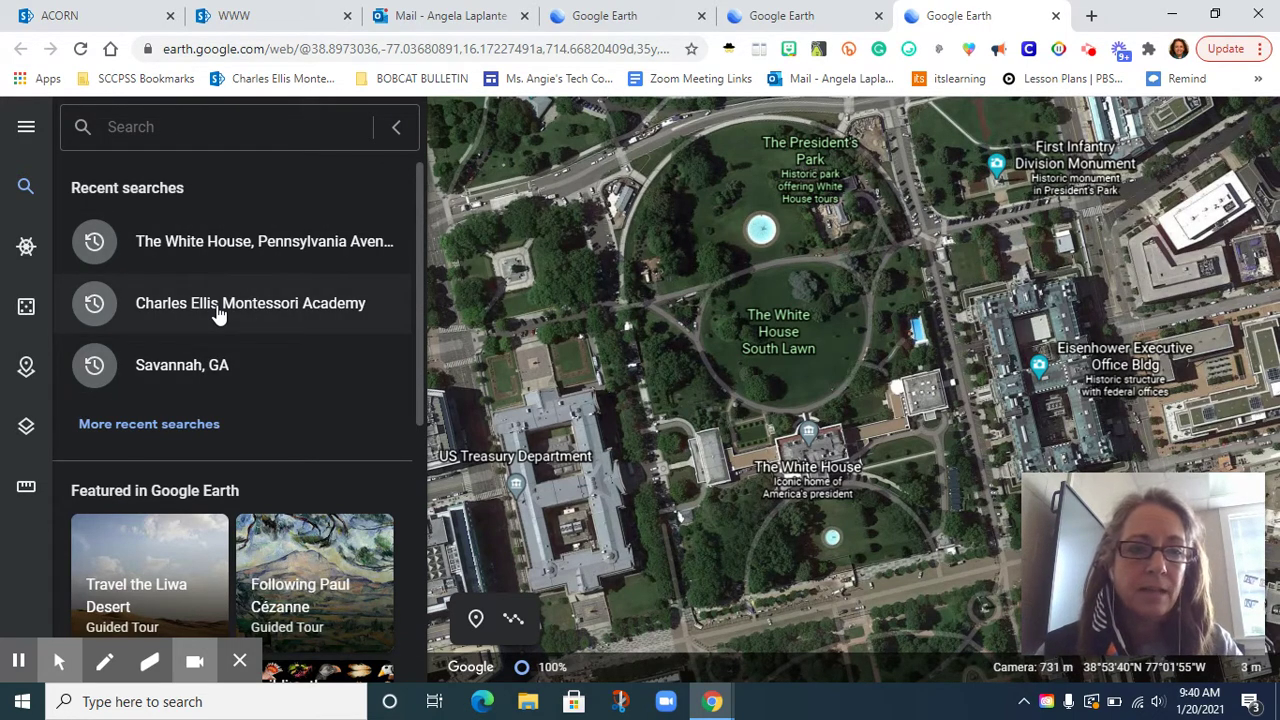
click(183, 368)
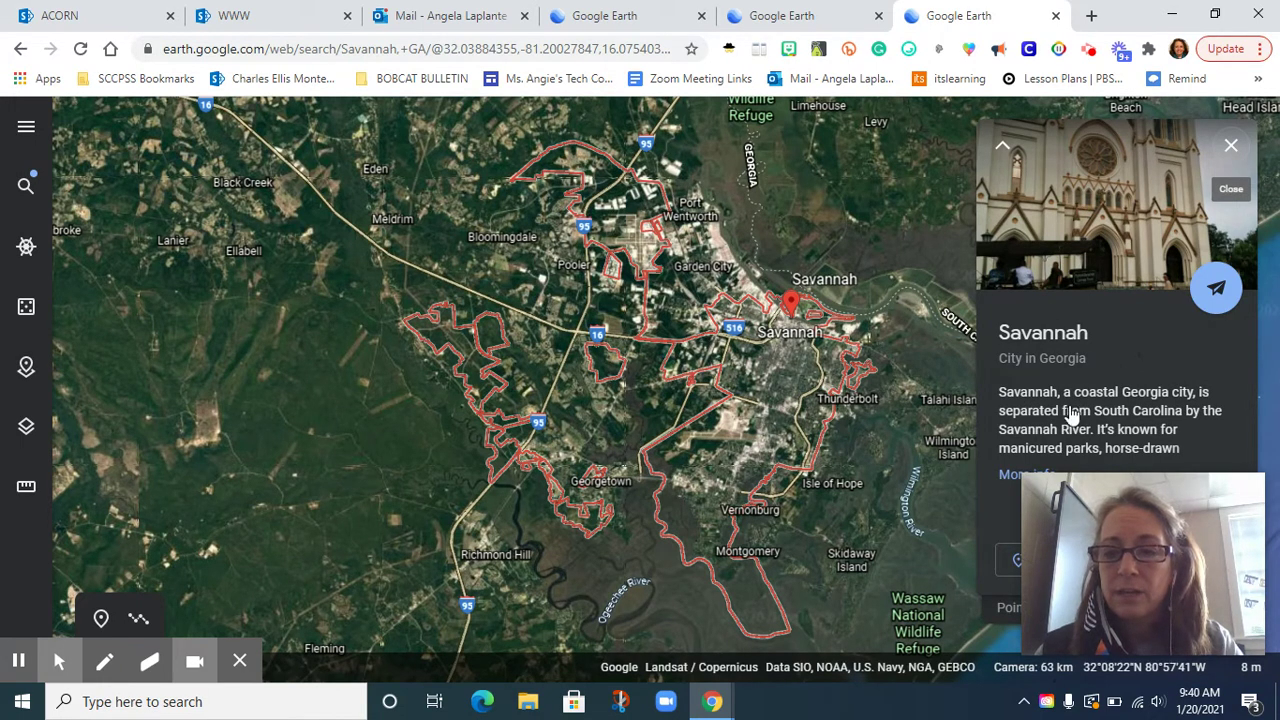
Look through Savannah's photos and full city information, return to the map and collapse the city's info card
mouse_move(1104, 504)
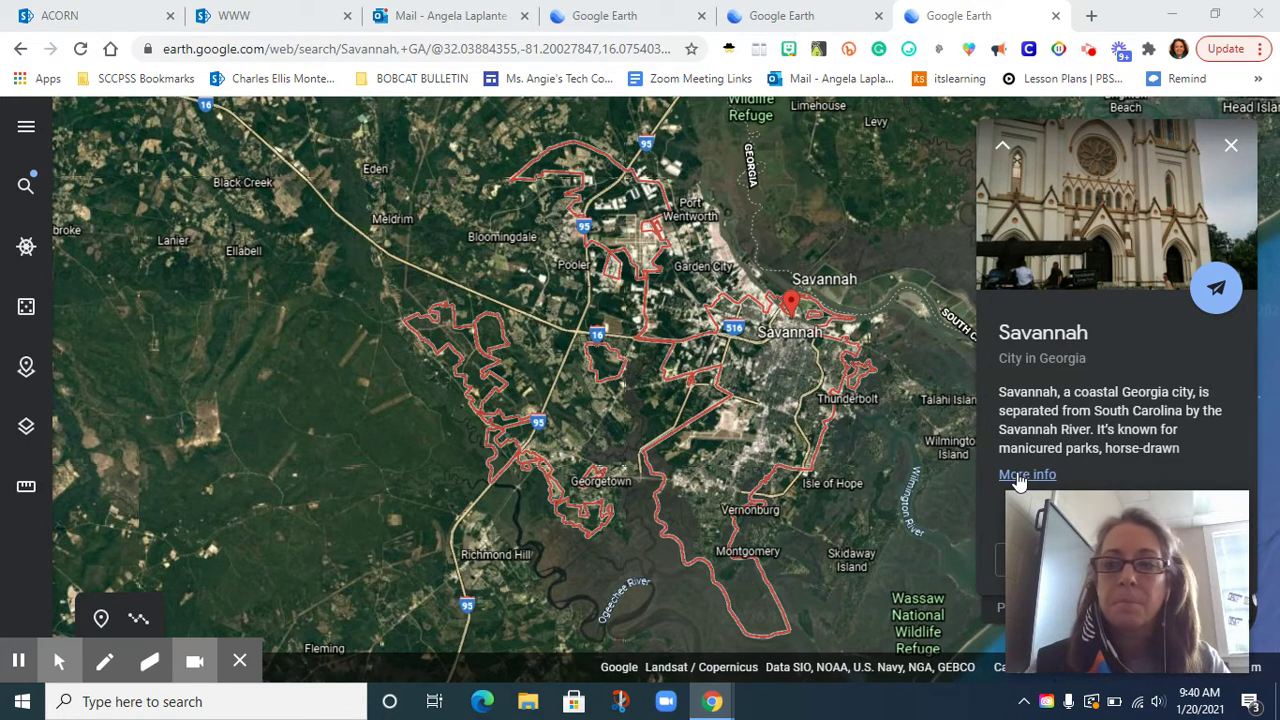
mouse_move(1097, 531)
drag(1095, 523, 608, 440)
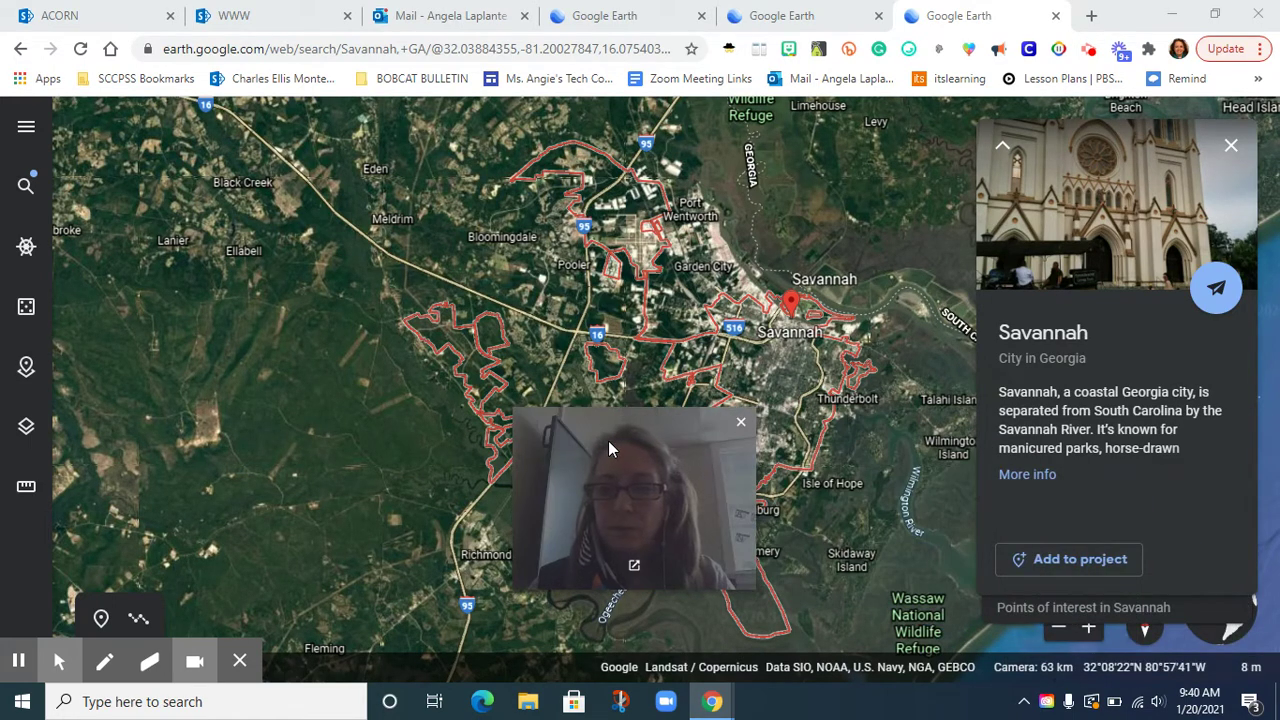
drag(1143, 486, 1097, 468)
click(1027, 167)
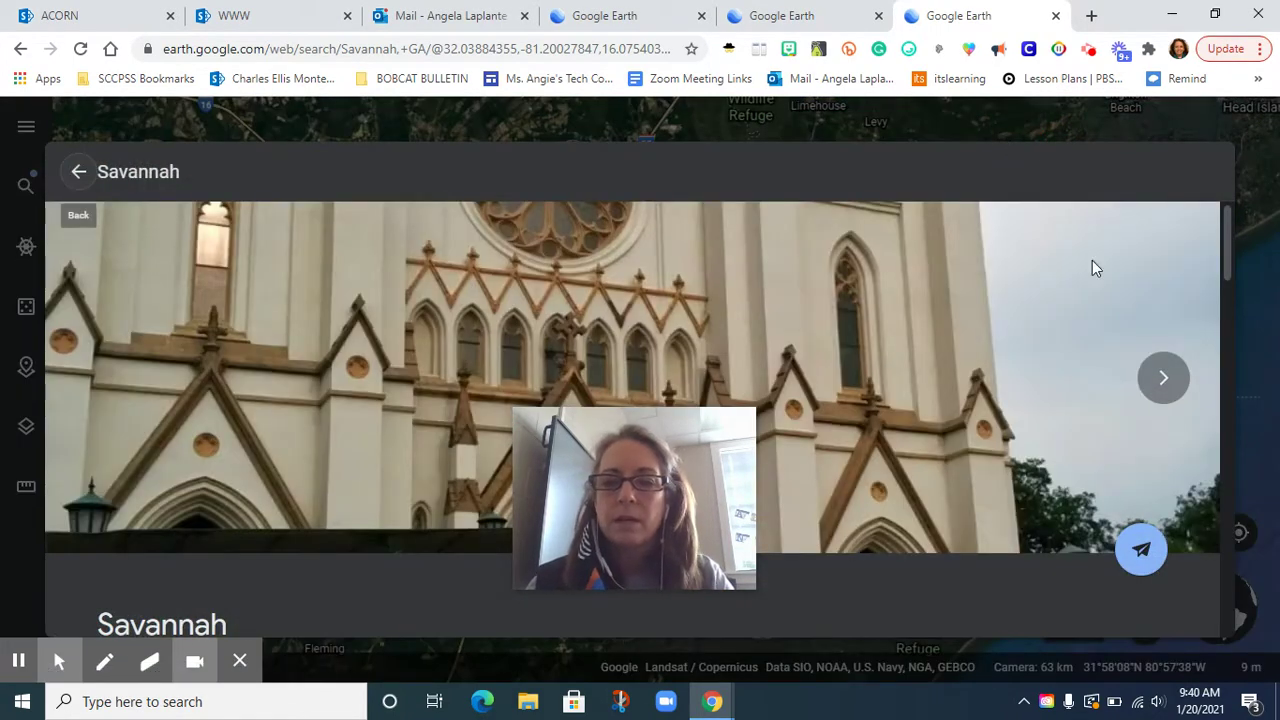
click(1165, 385)
right_click(1166, 388)
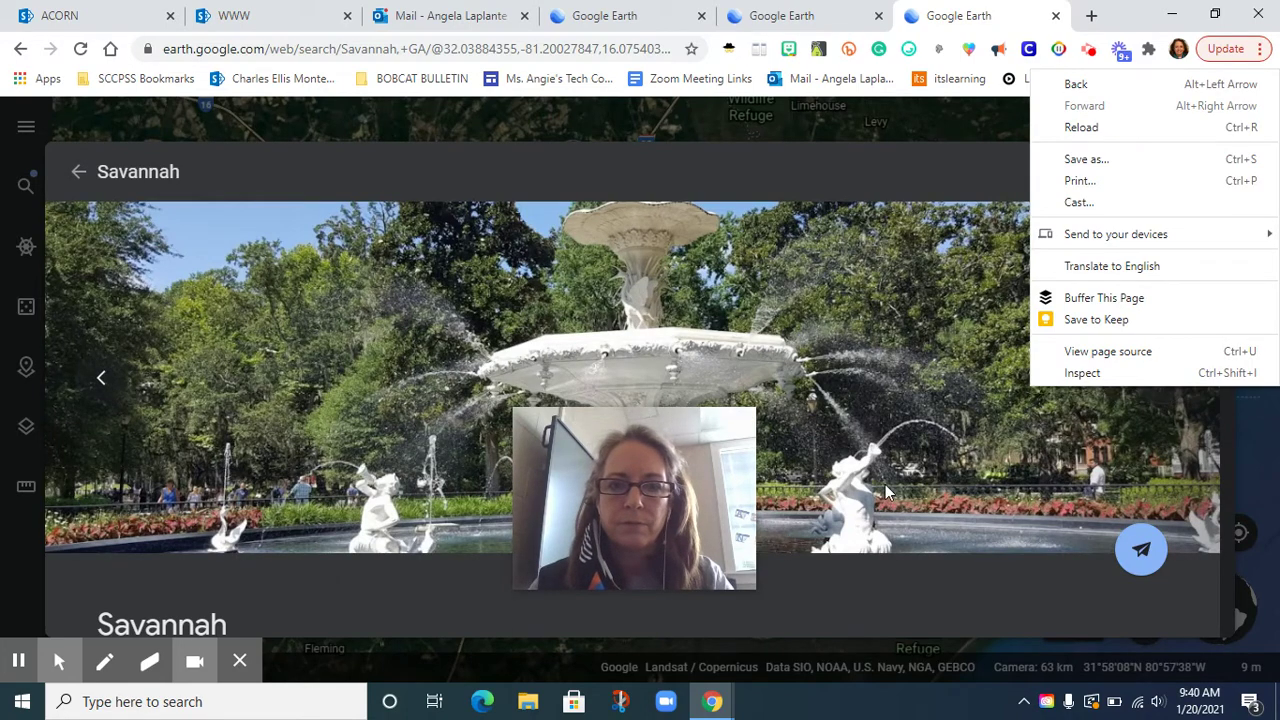
scroll(885, 484, down, 2)
scroll(885, 484, down, 3)
scroll(885, 484, up, 4)
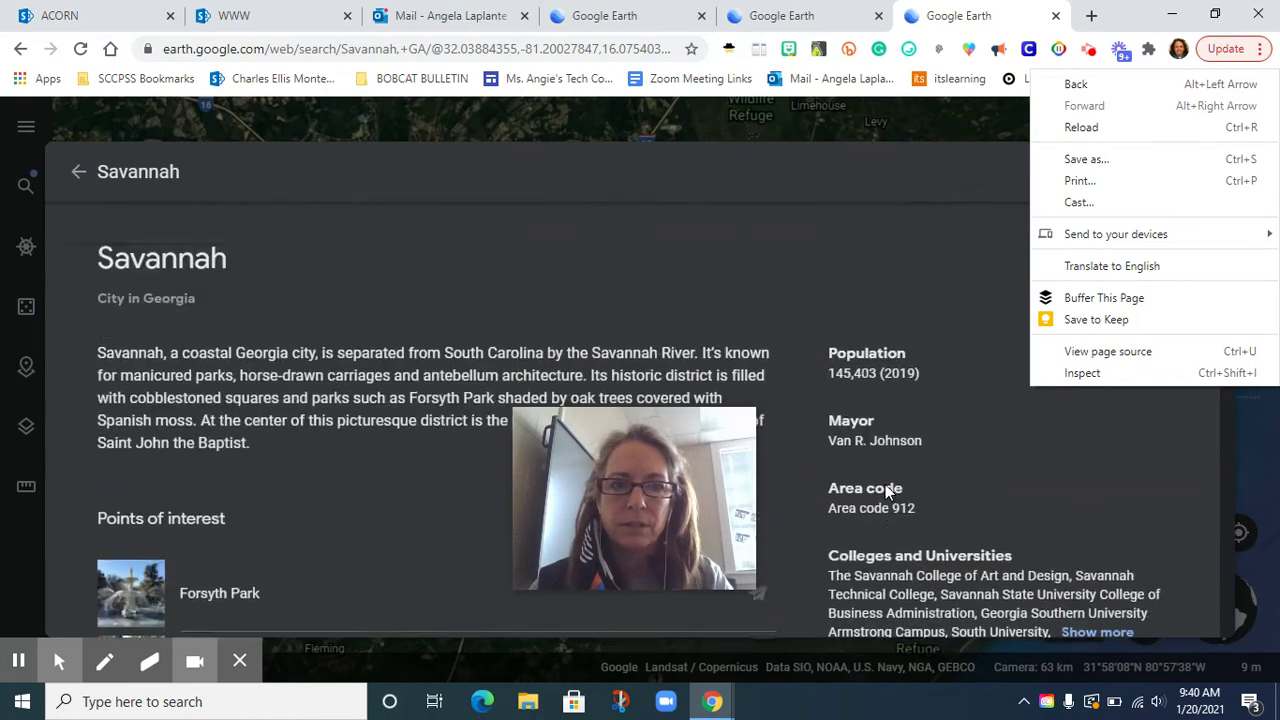
click(77, 172)
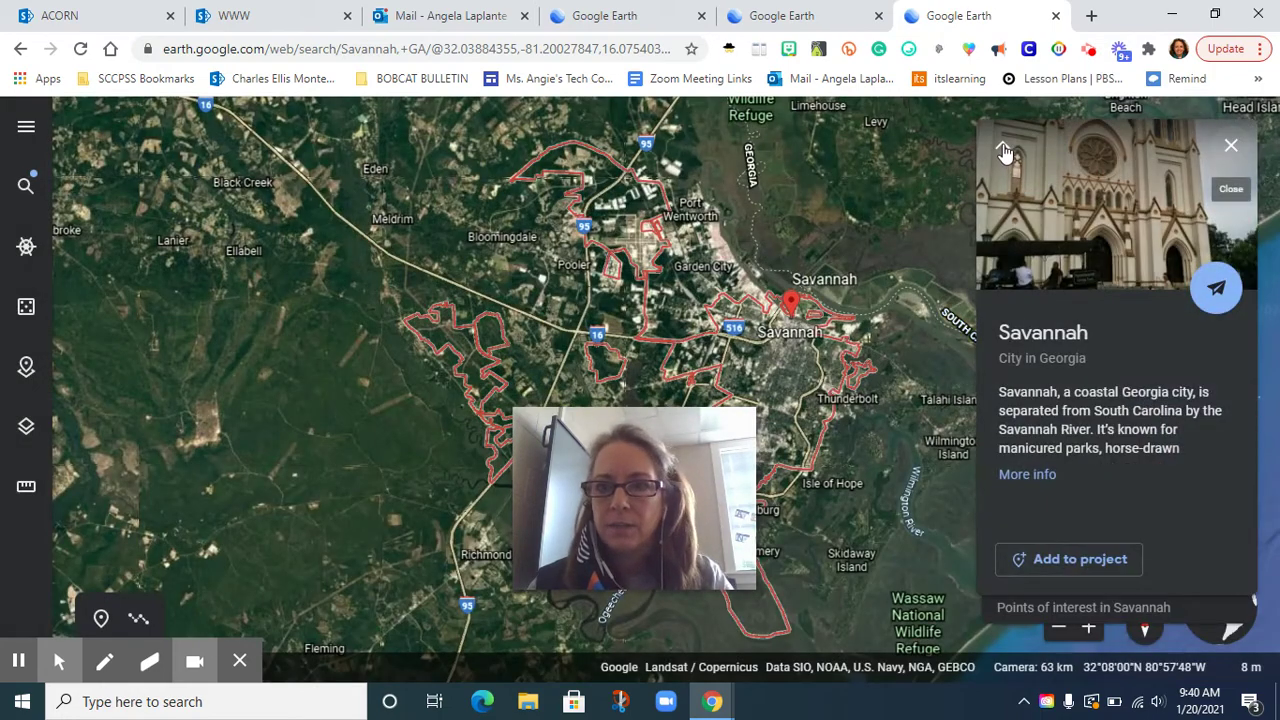
click(1002, 145)
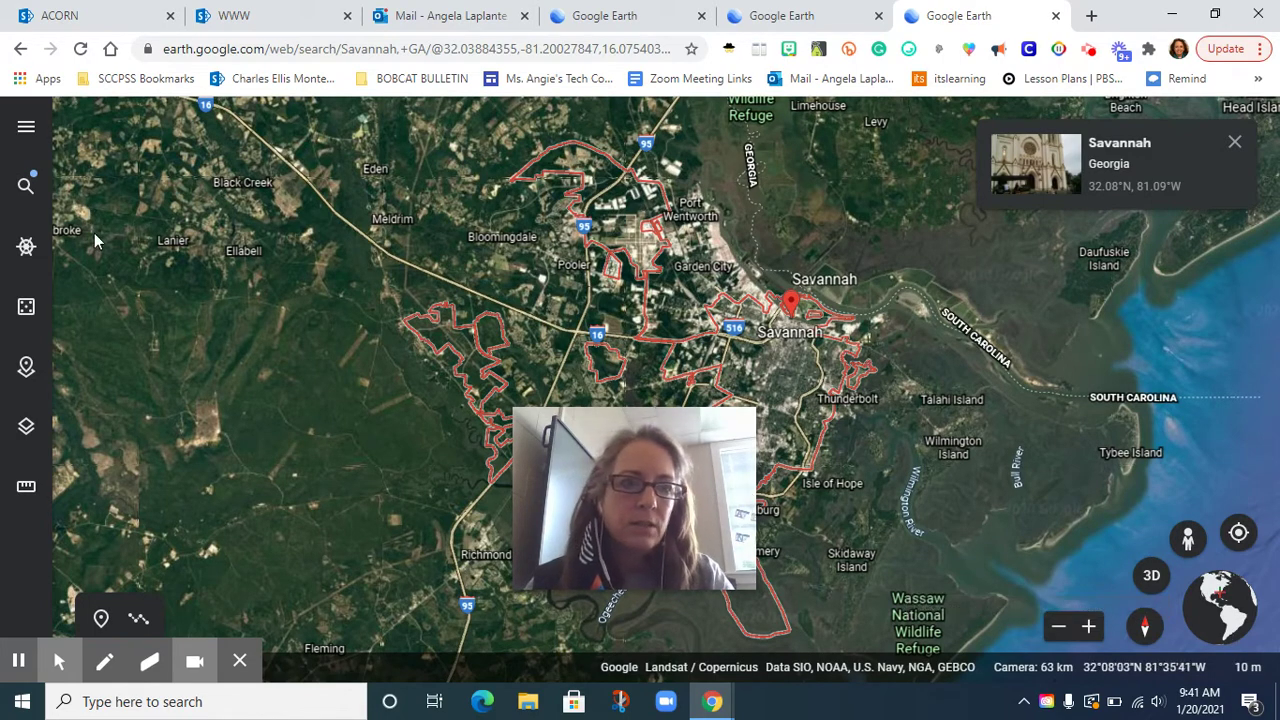
Clear the Savannah search, fly to Charles Ellis Montessori Academy from the recent searches and collapse its info card
click(26, 190)
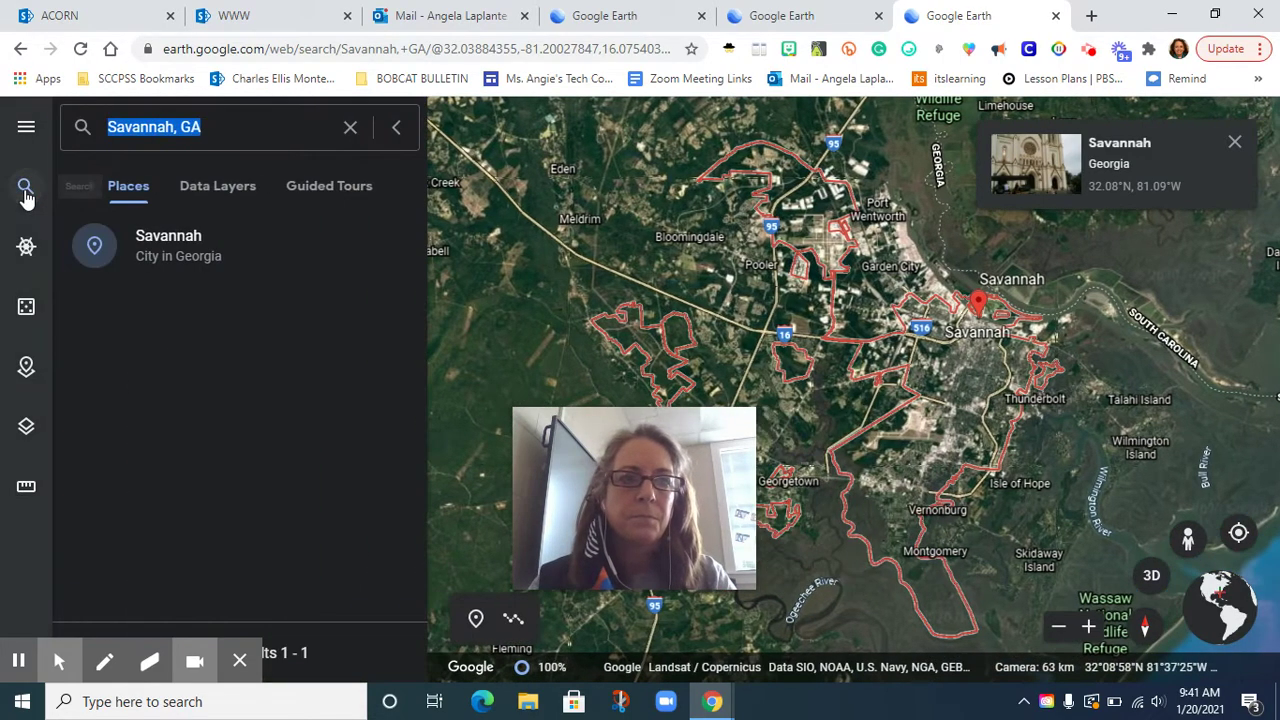
click(237, 120)
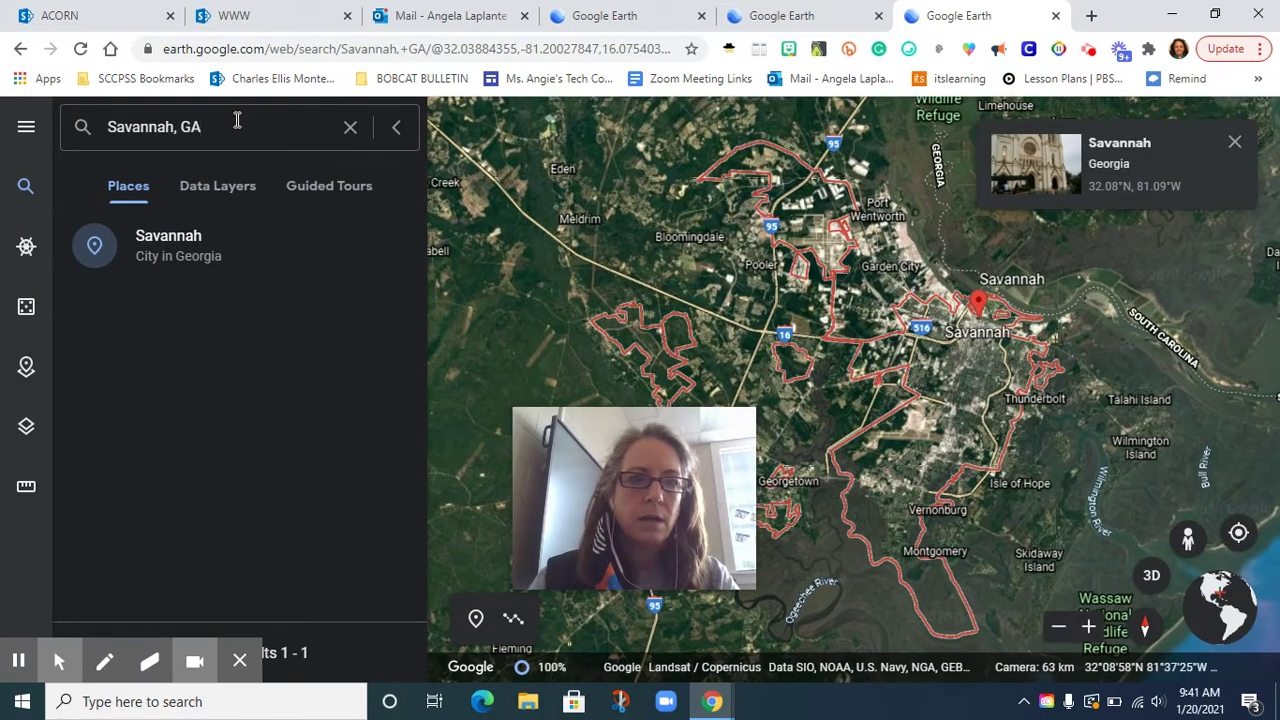
key(BackSpace)
key(BackSpace)
key(BackSpace)
key(BackSpace)
key(BackSpace)
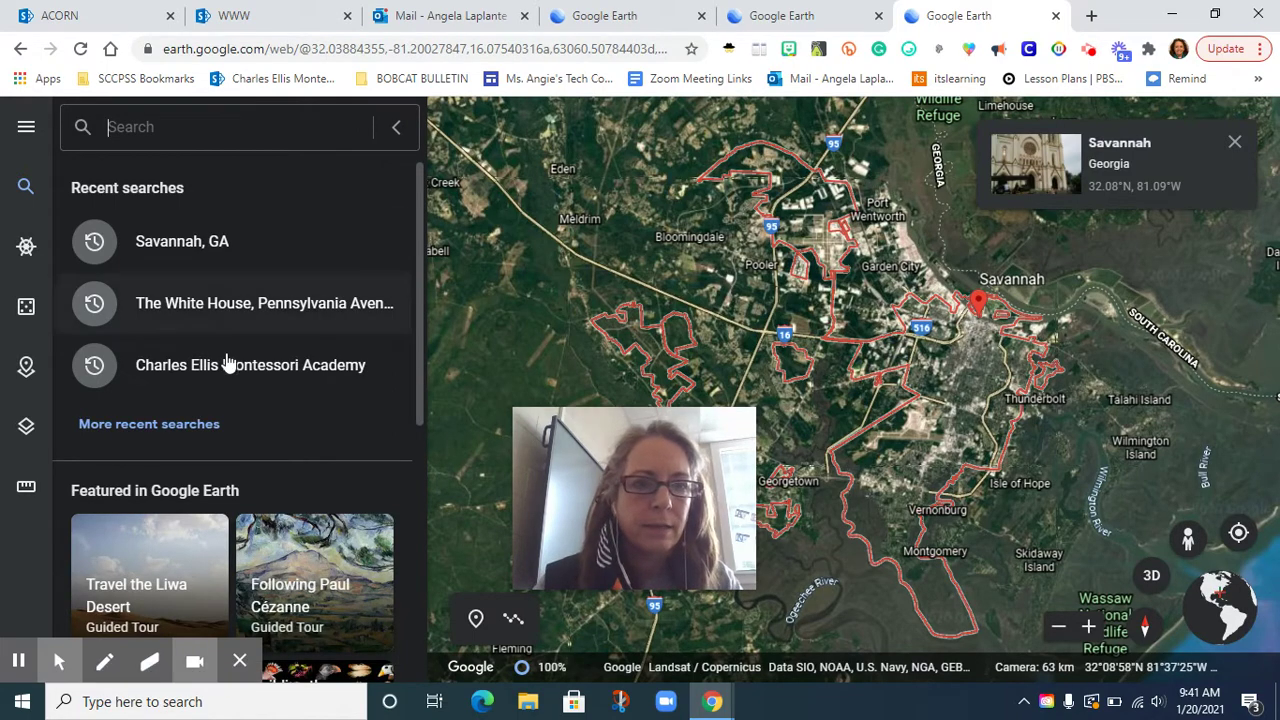
click(228, 366)
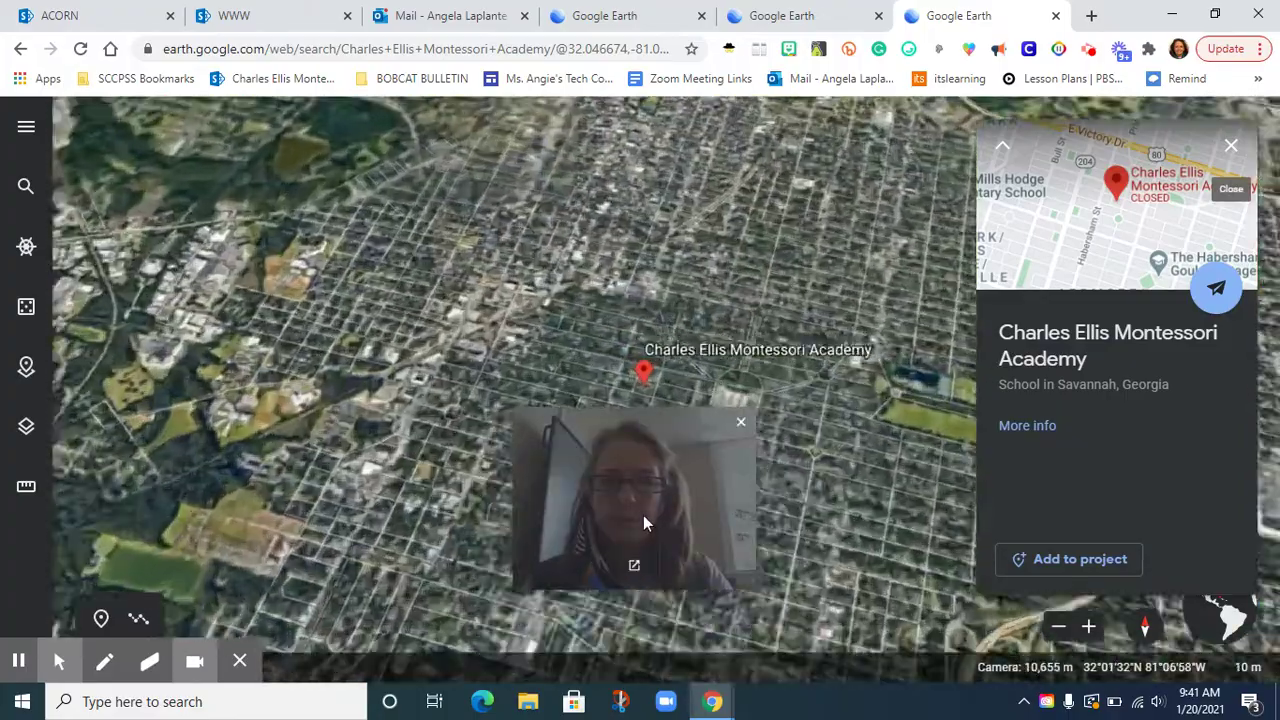
drag(643, 515, 238, 487)
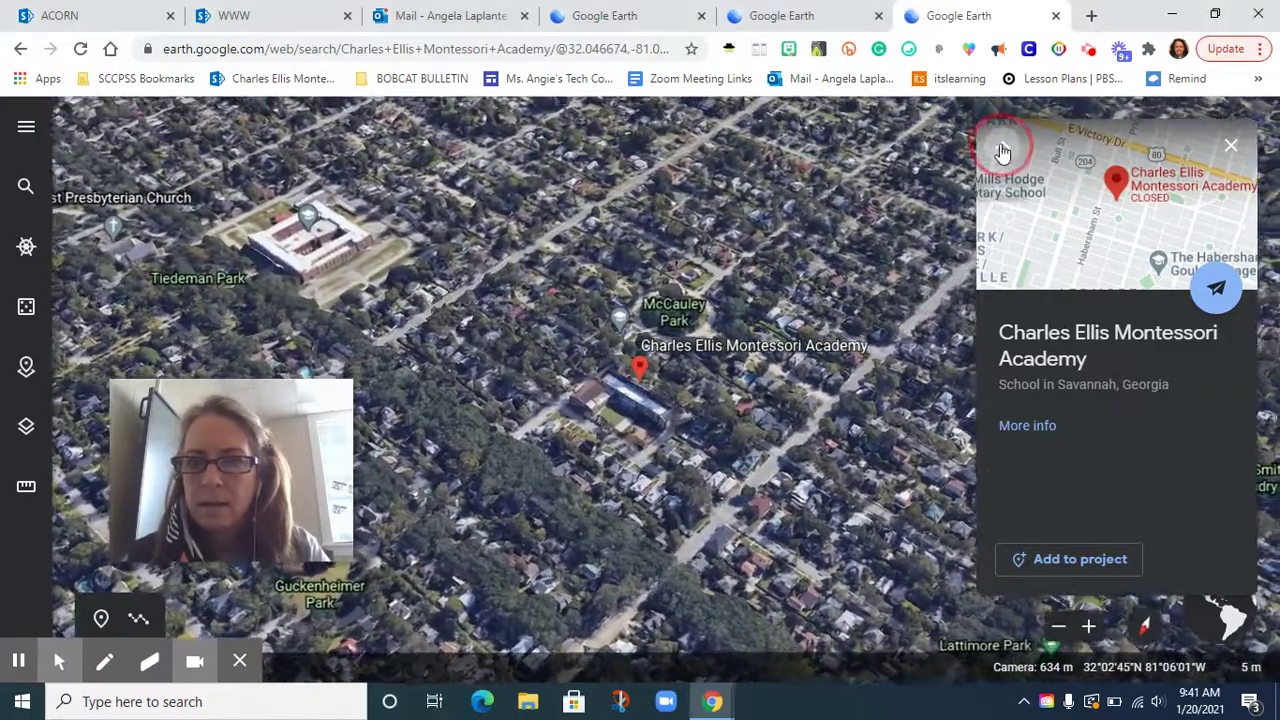
click(1002, 145)
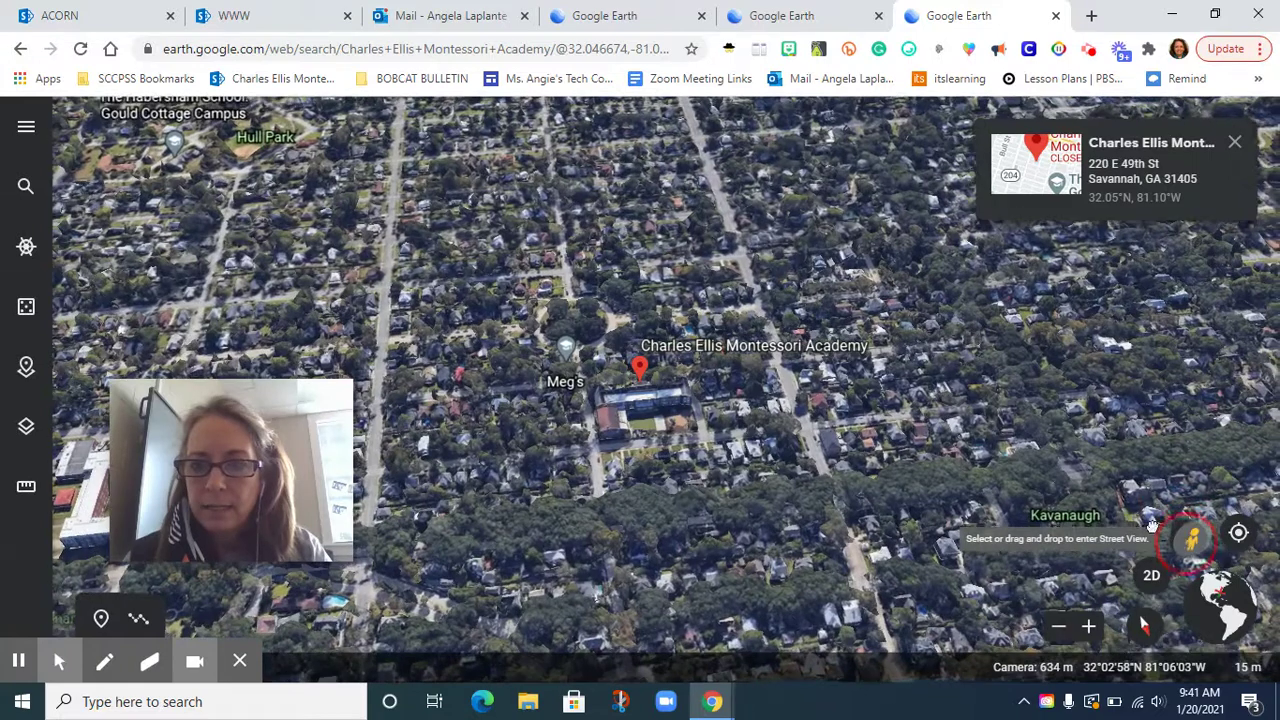
Enter Street View on McGillicuddy Ln beside Charles Ellis Montessori Academy and advance to the corner of E 49th St
drag(1186, 540, 859, 458)
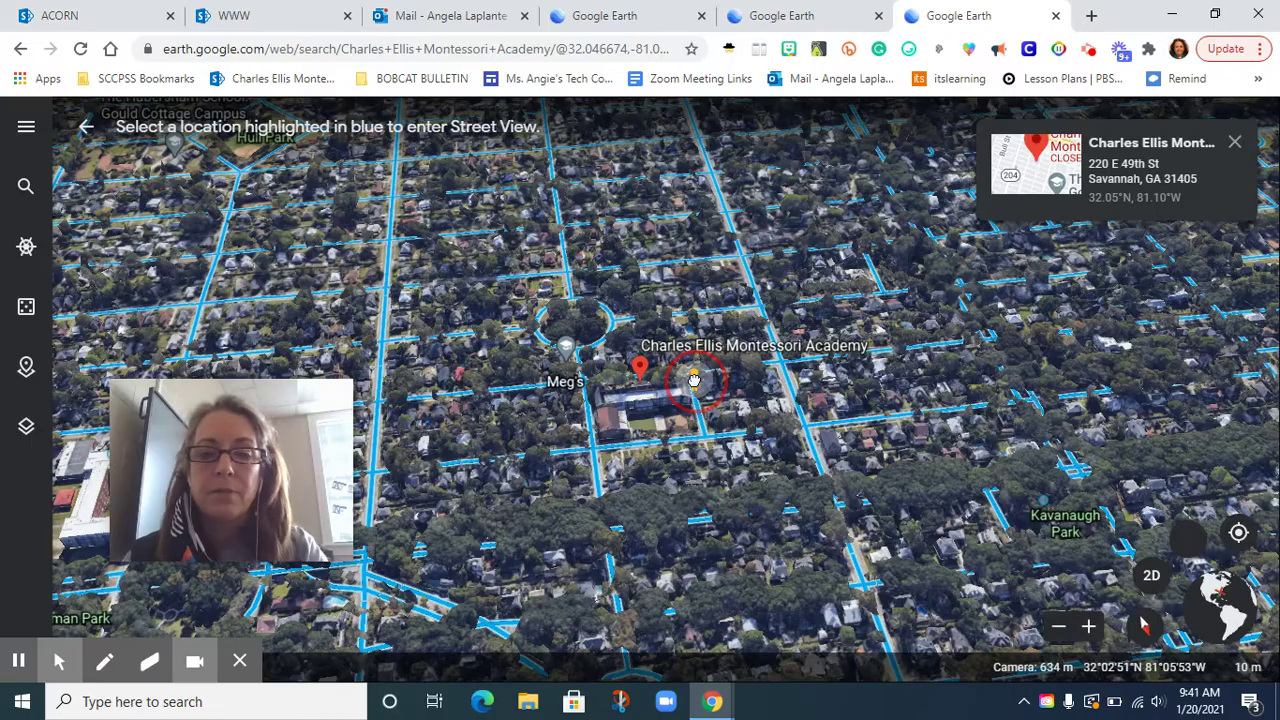
drag(694, 379, 694, 379)
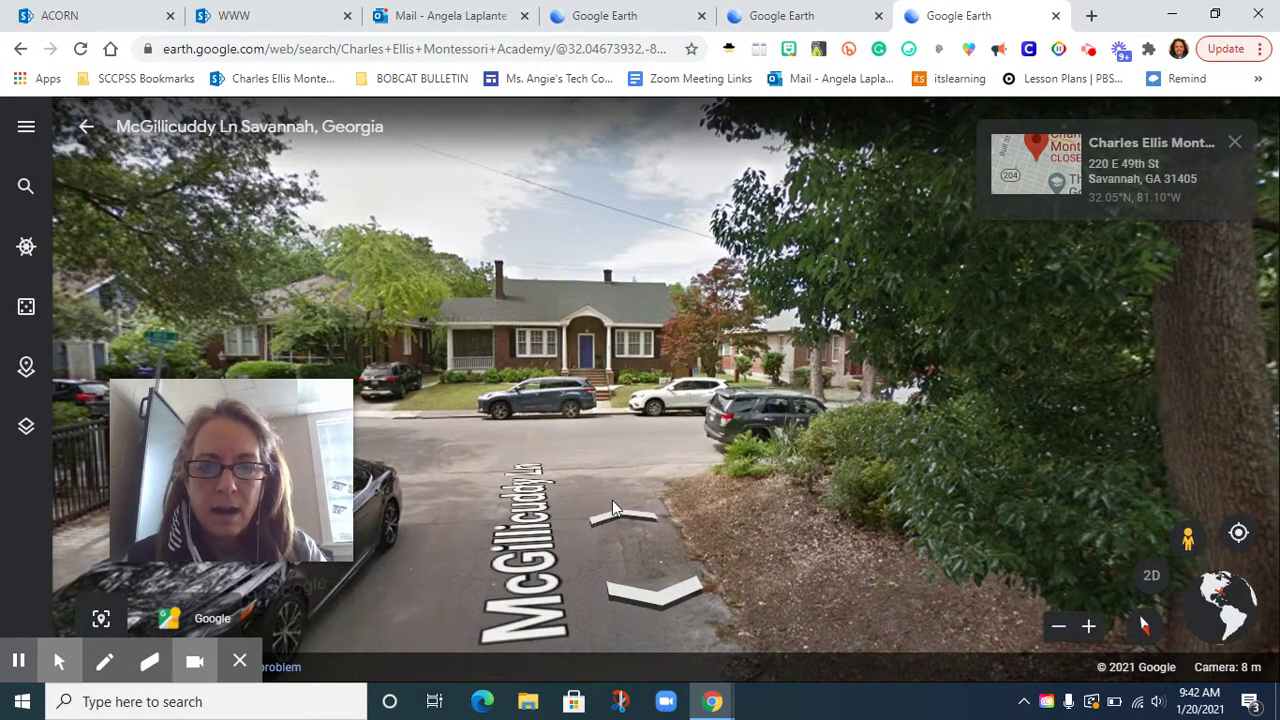
click(618, 520)
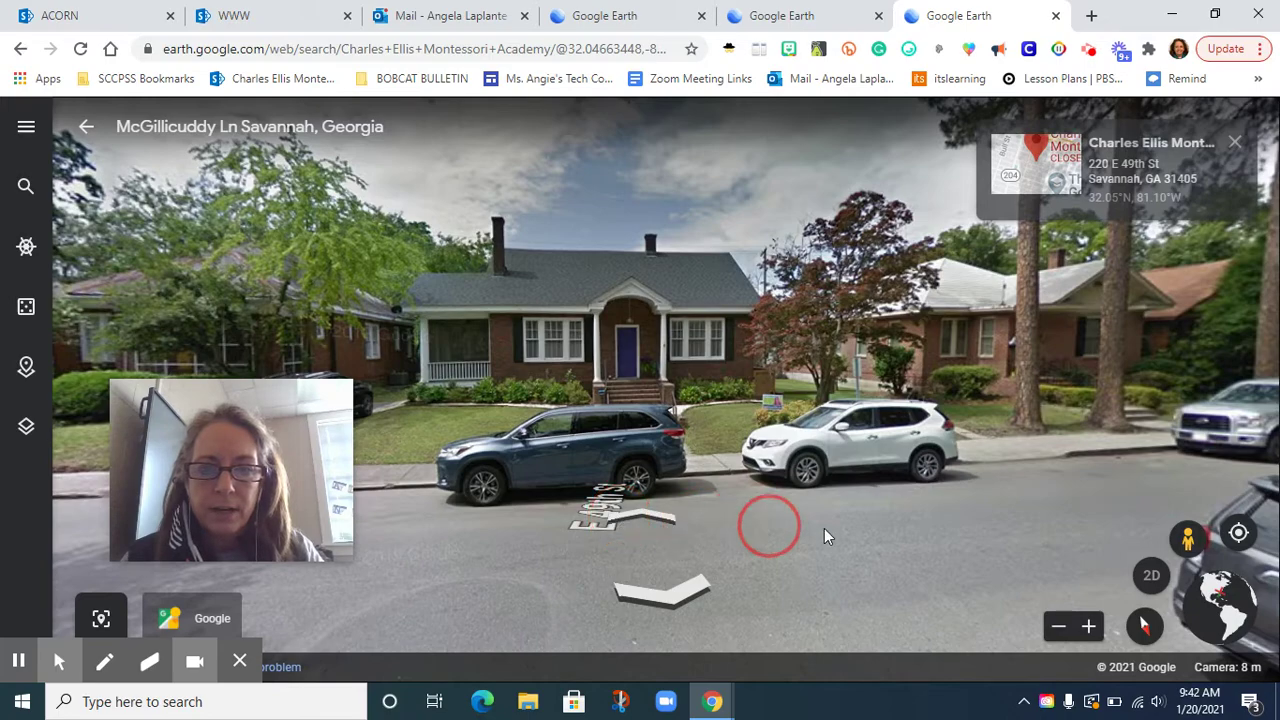
Turn the street-level view to look along the school's fence on E 49th St and advance onto that street
drag(586, 618, 1048, 607)
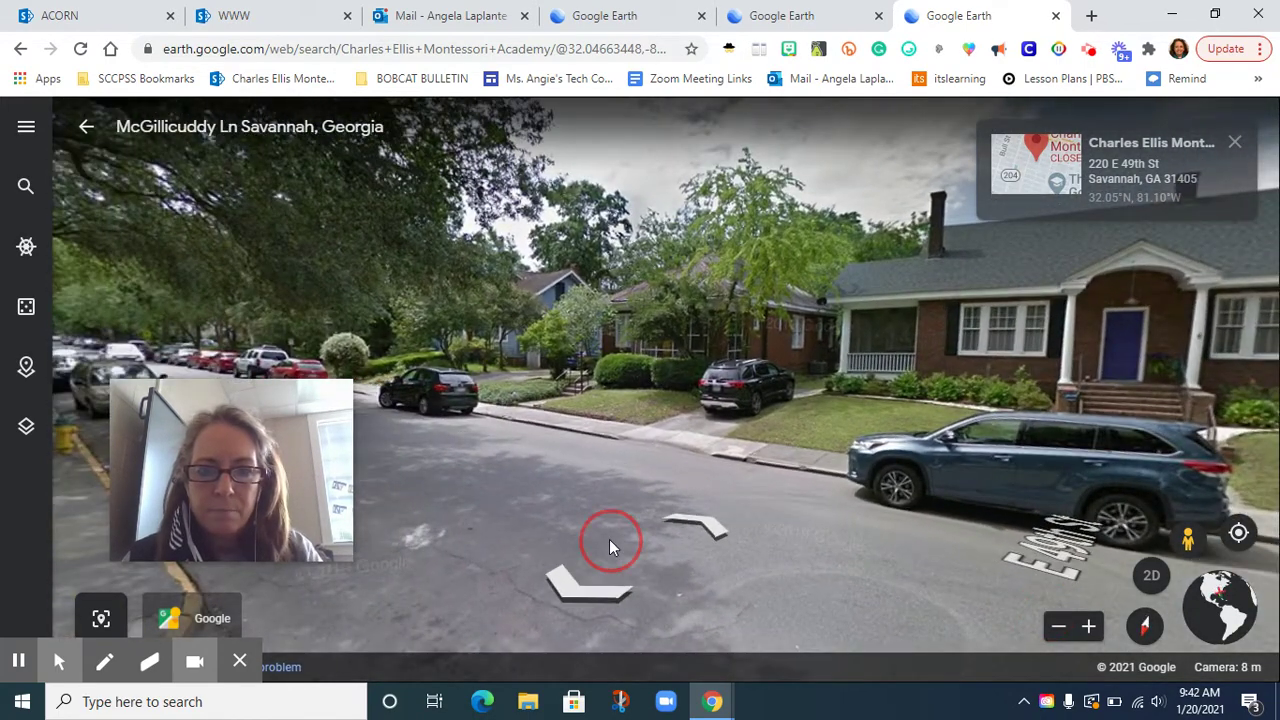
drag(609, 541, 984, 595)
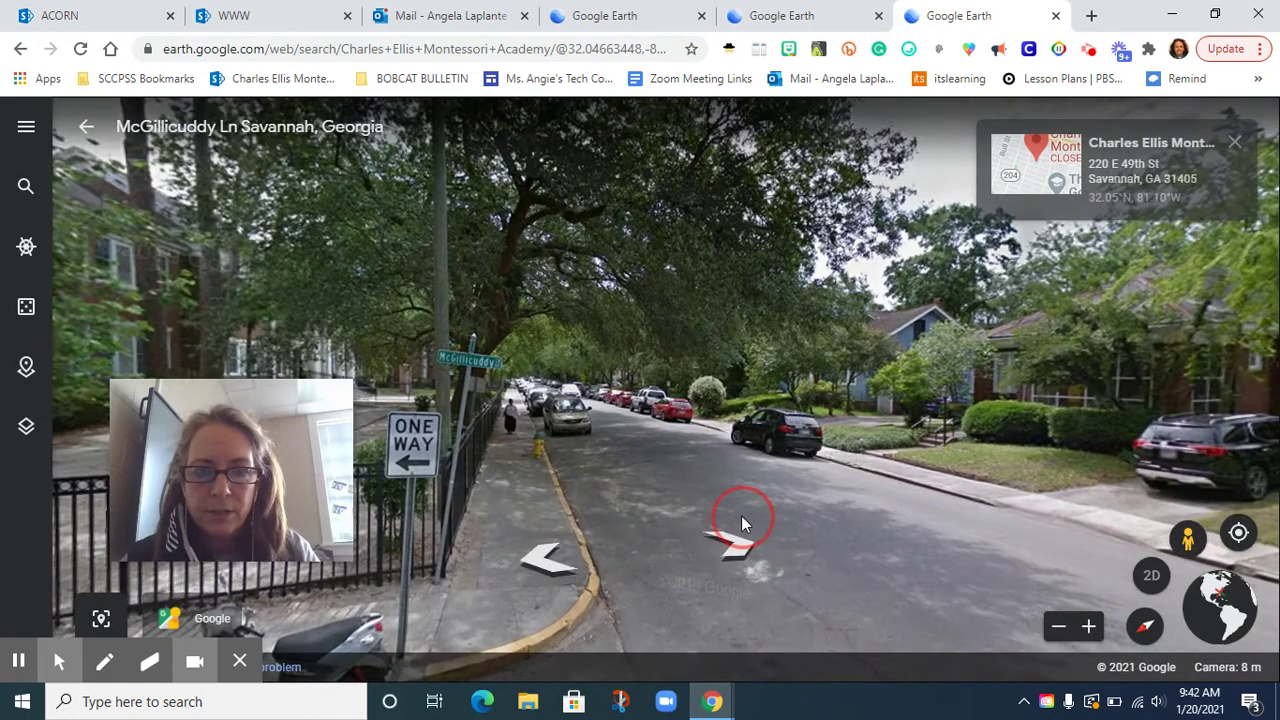
drag(737, 514, 945, 538)
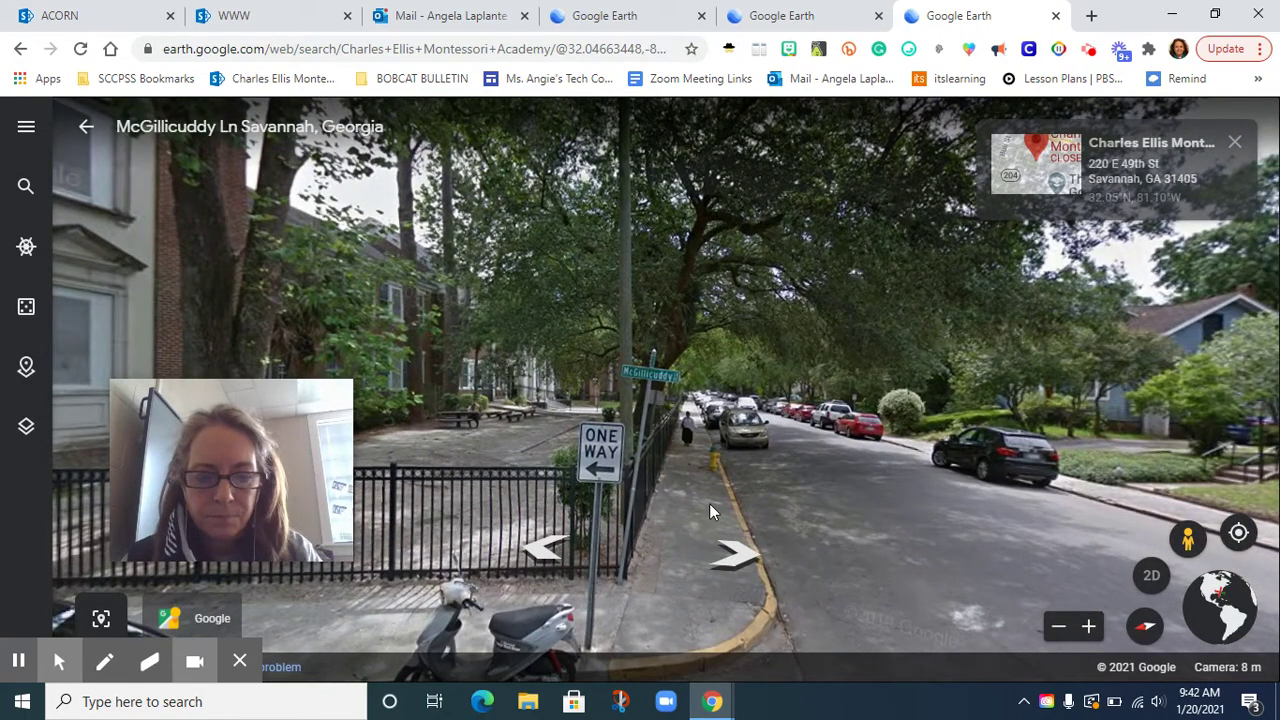
click(726, 561)
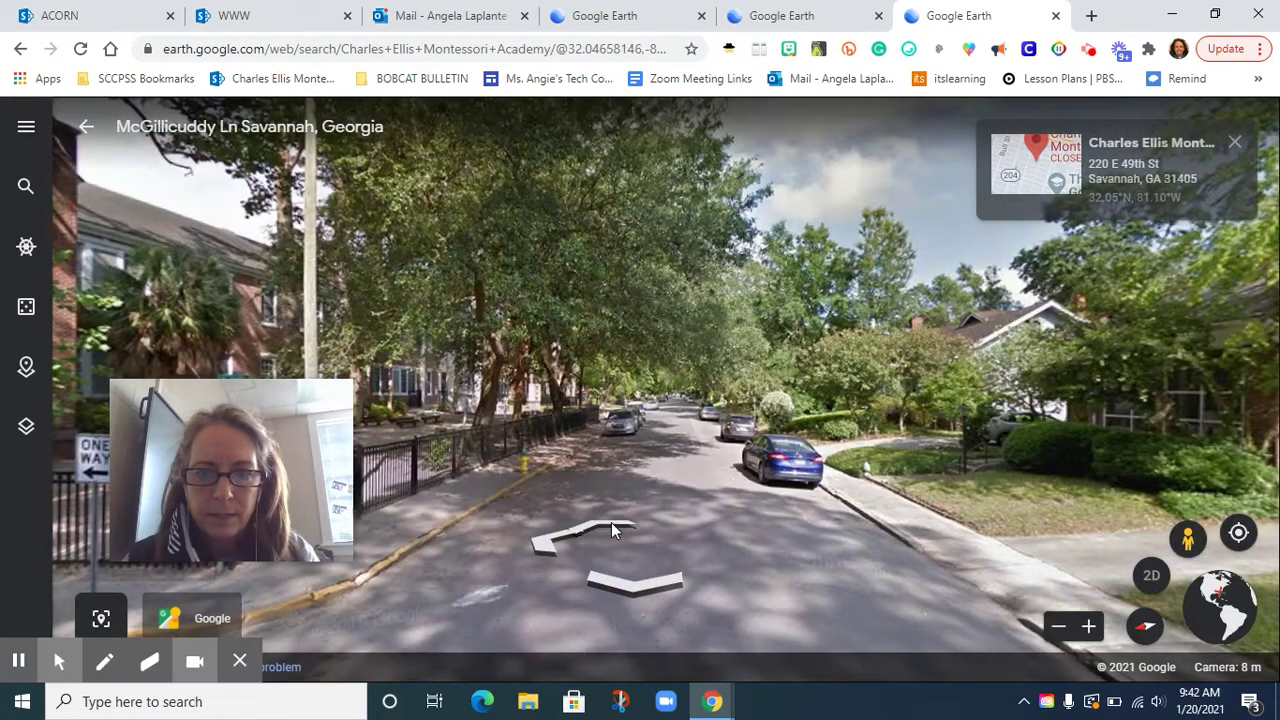
Advance along E 49th St past the school in Street View and turn to face the school's brick building and front lawn
click(611, 530)
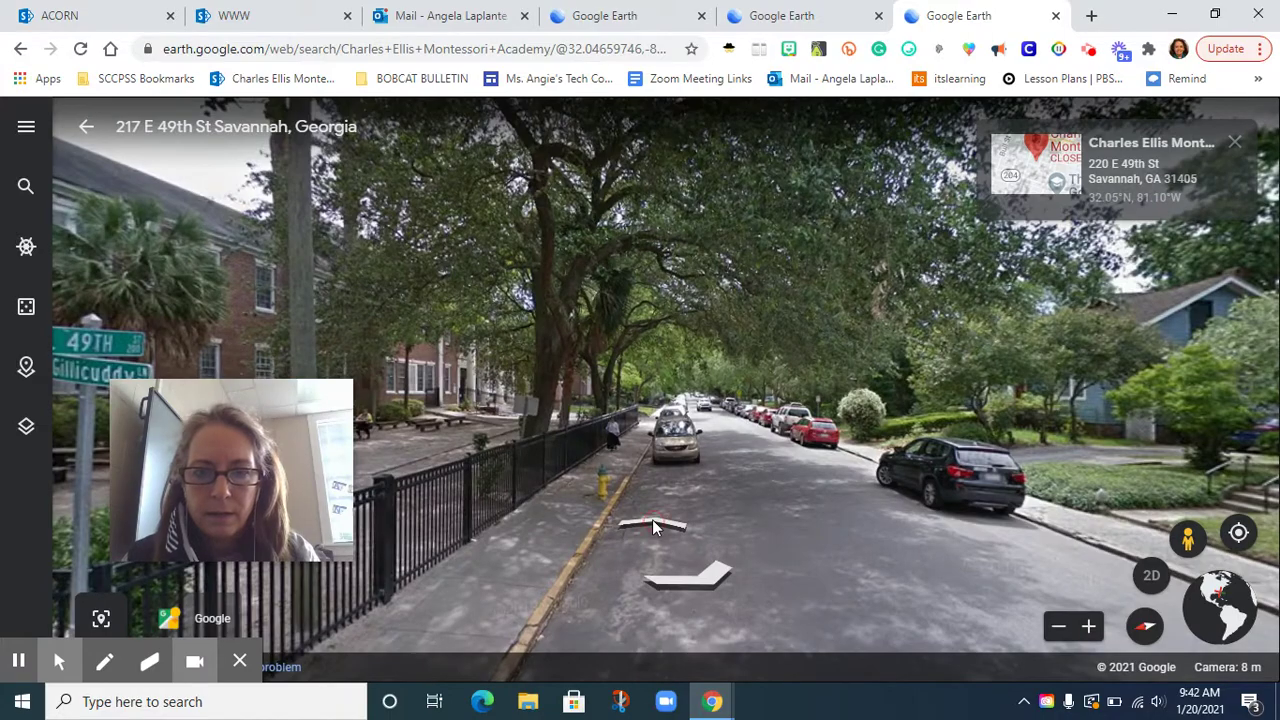
click(652, 526)
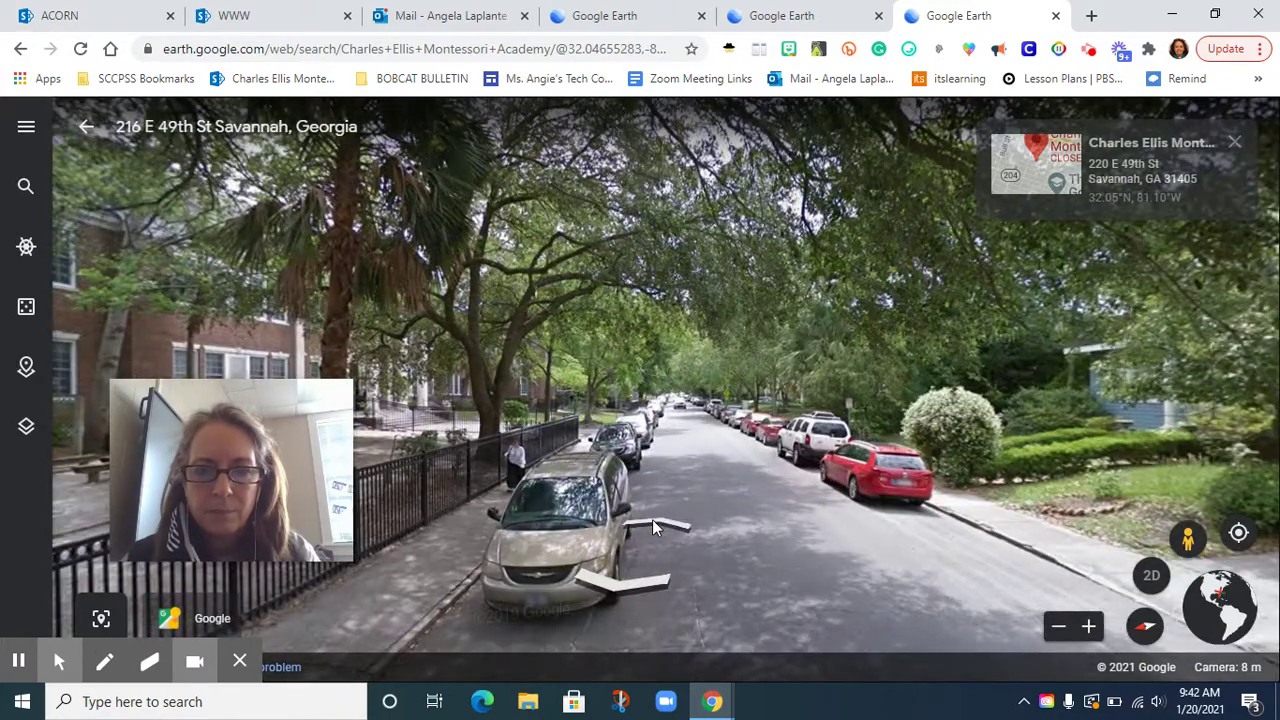
click(652, 526)
click(652, 526)
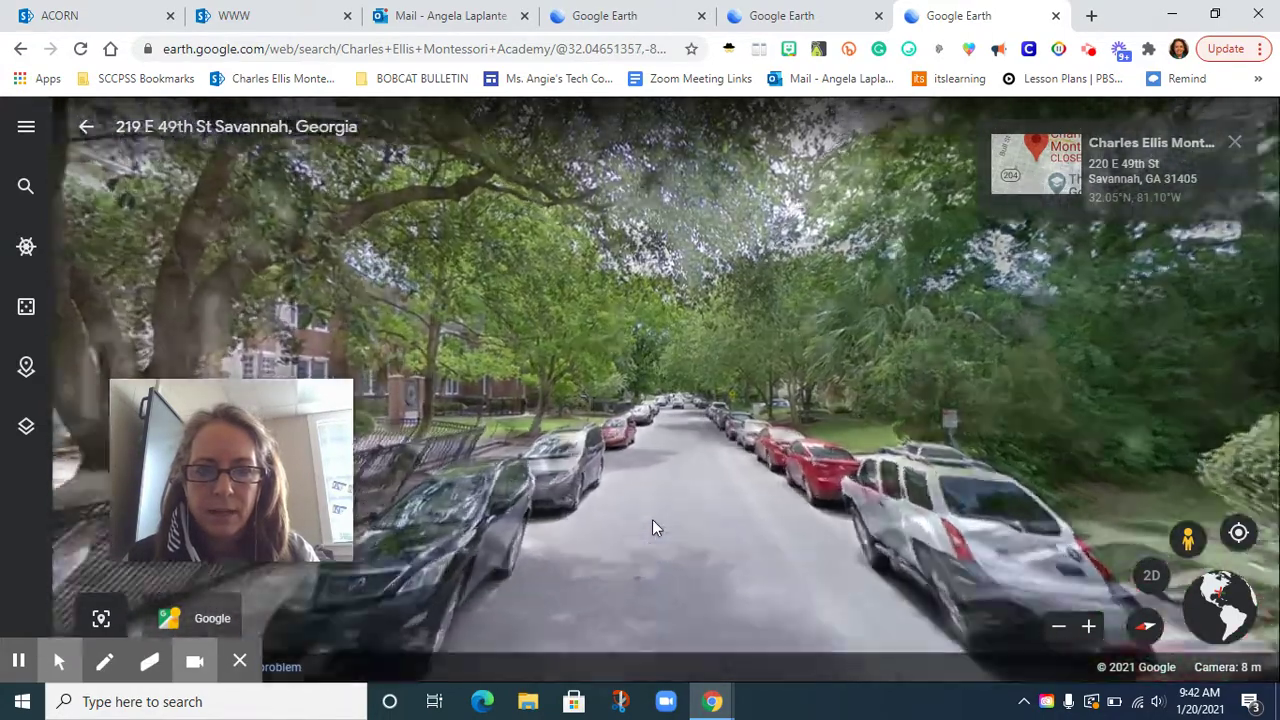
click(652, 526)
click(652, 526)
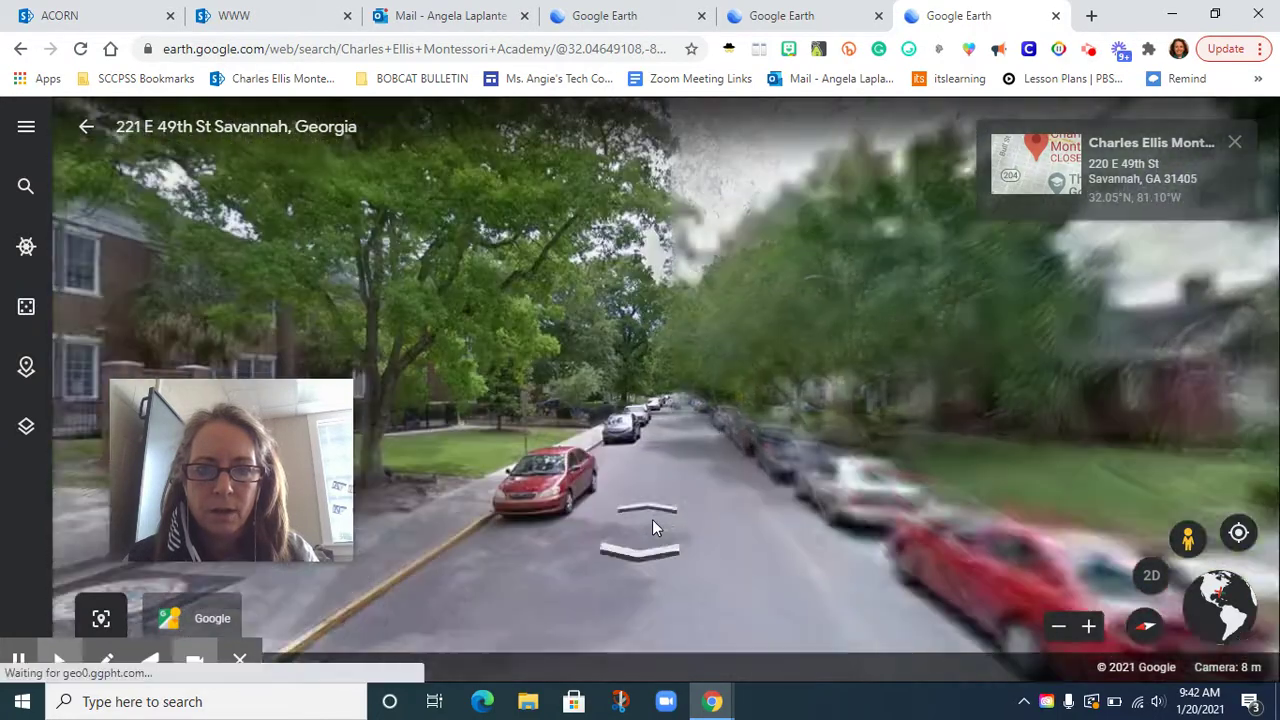
click(652, 524)
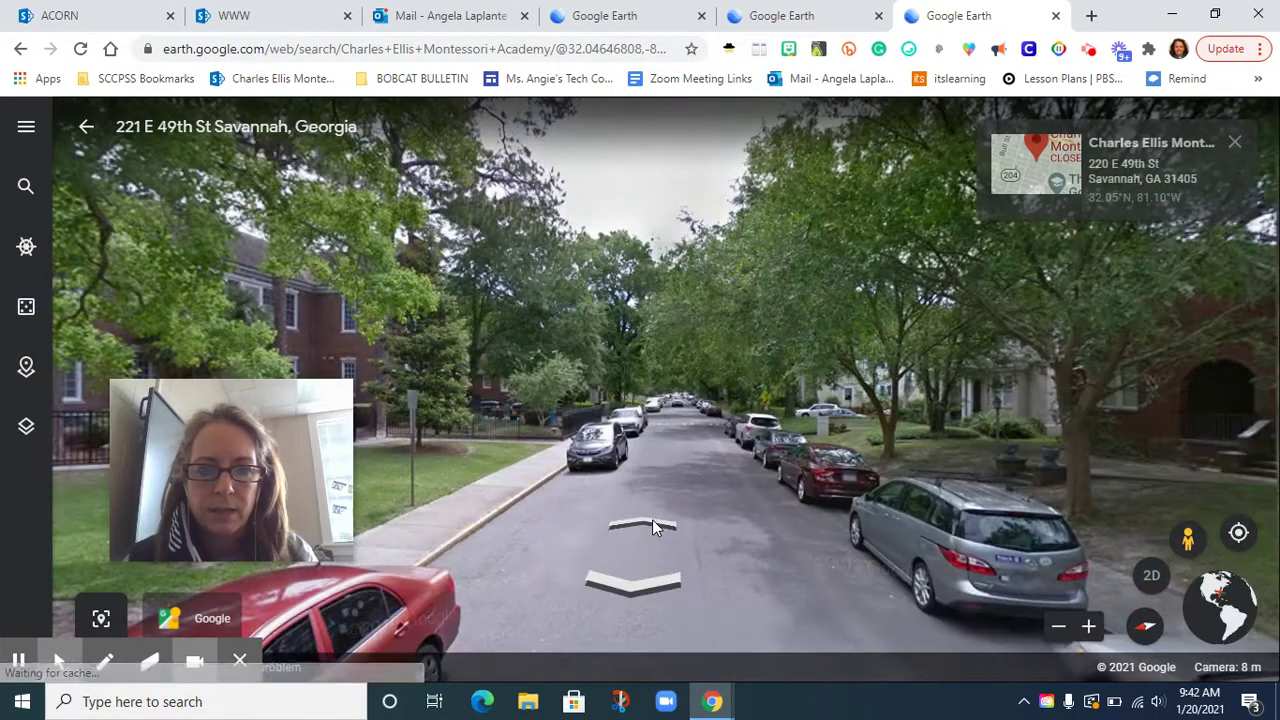
drag(511, 534, 860, 545)
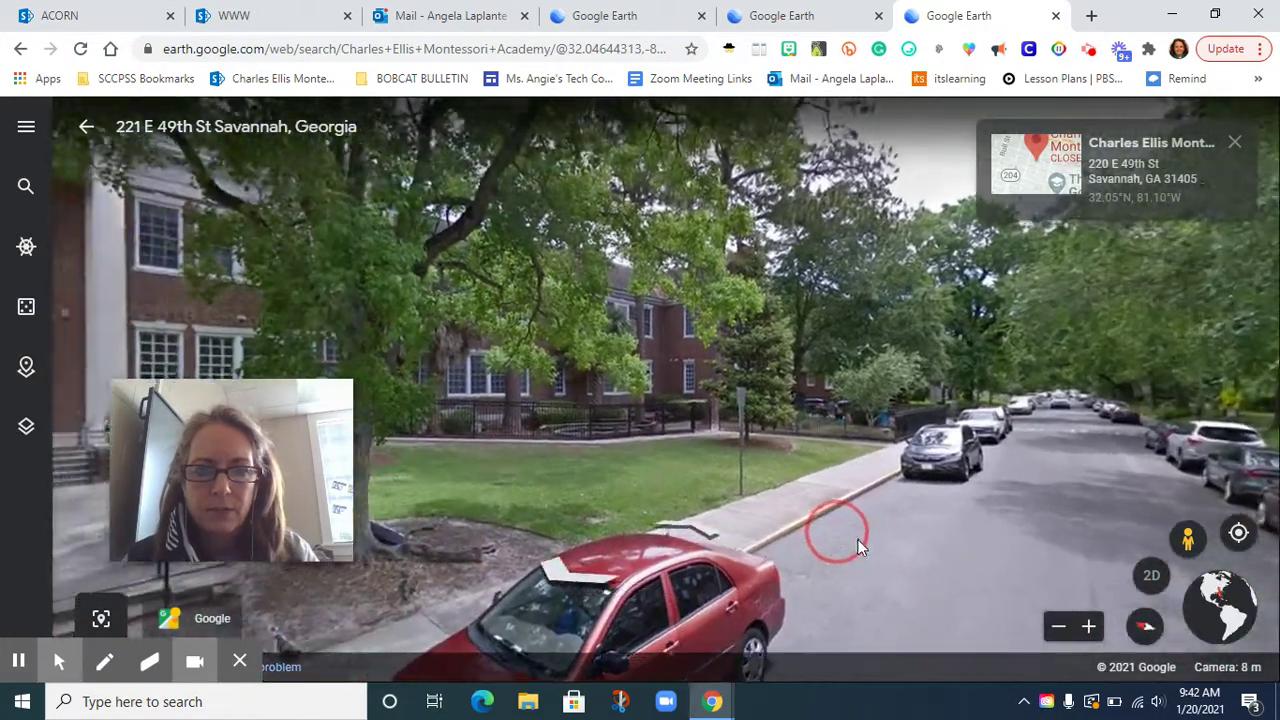
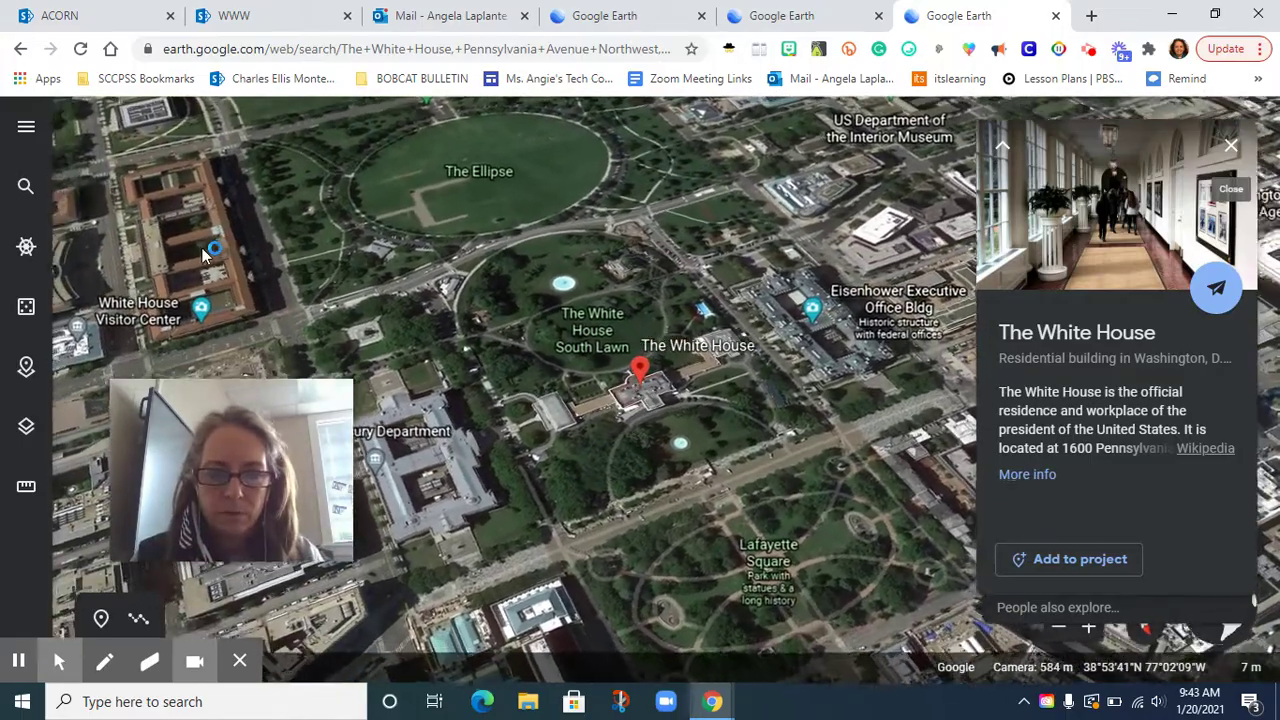
Bring the White House grounds into close view and enter the interior Photo Sphere at the White House East Wing marker
drag(202, 248, 413, 252)
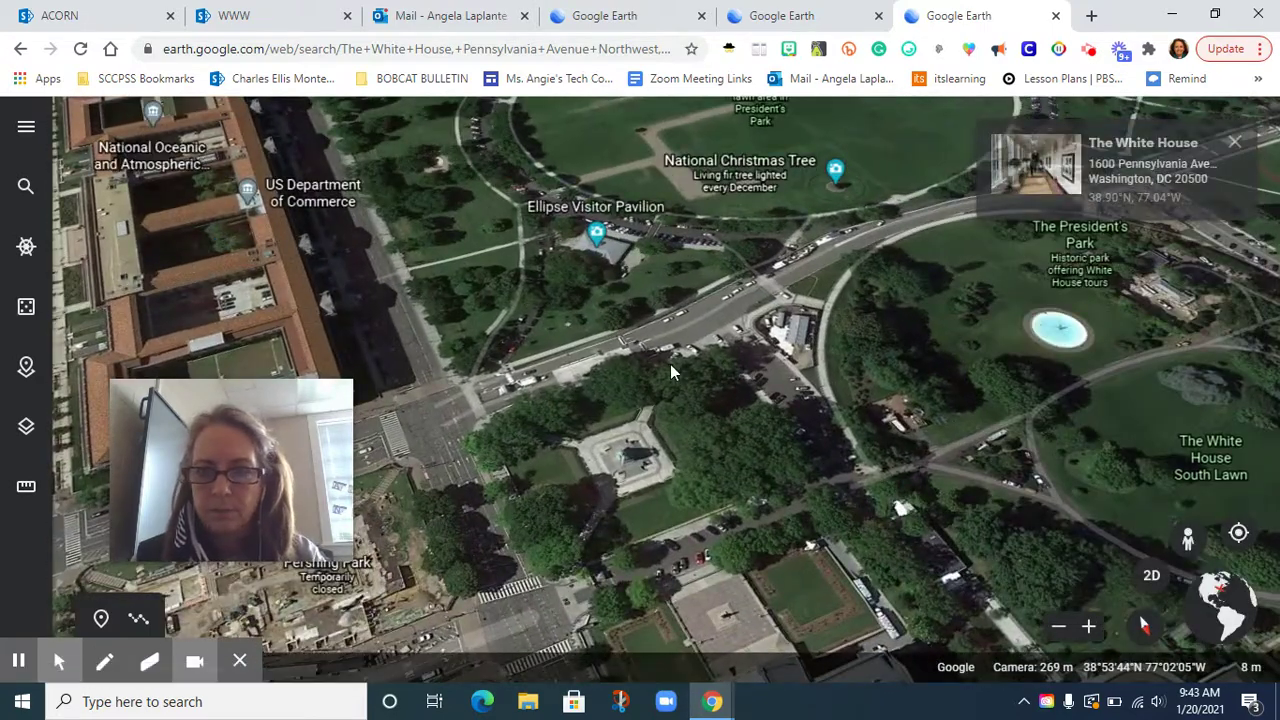
drag(957, 494, 485, 378)
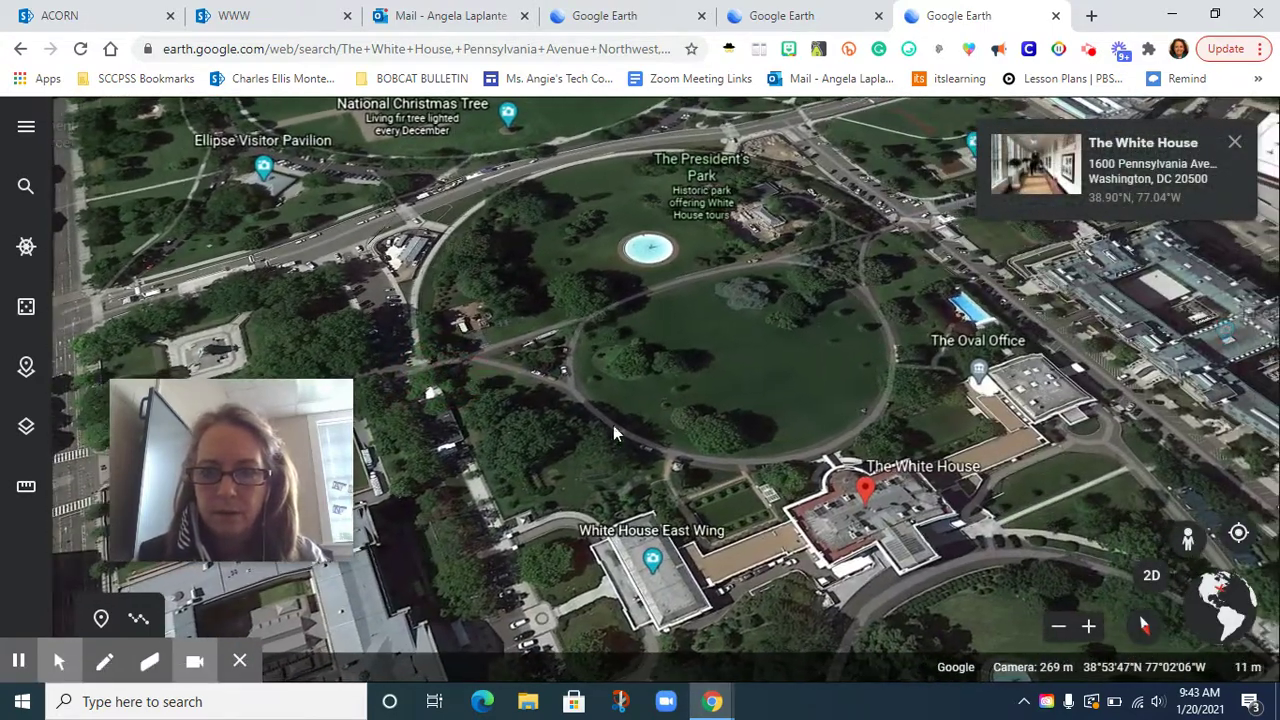
drag(613, 425, 560, 410)
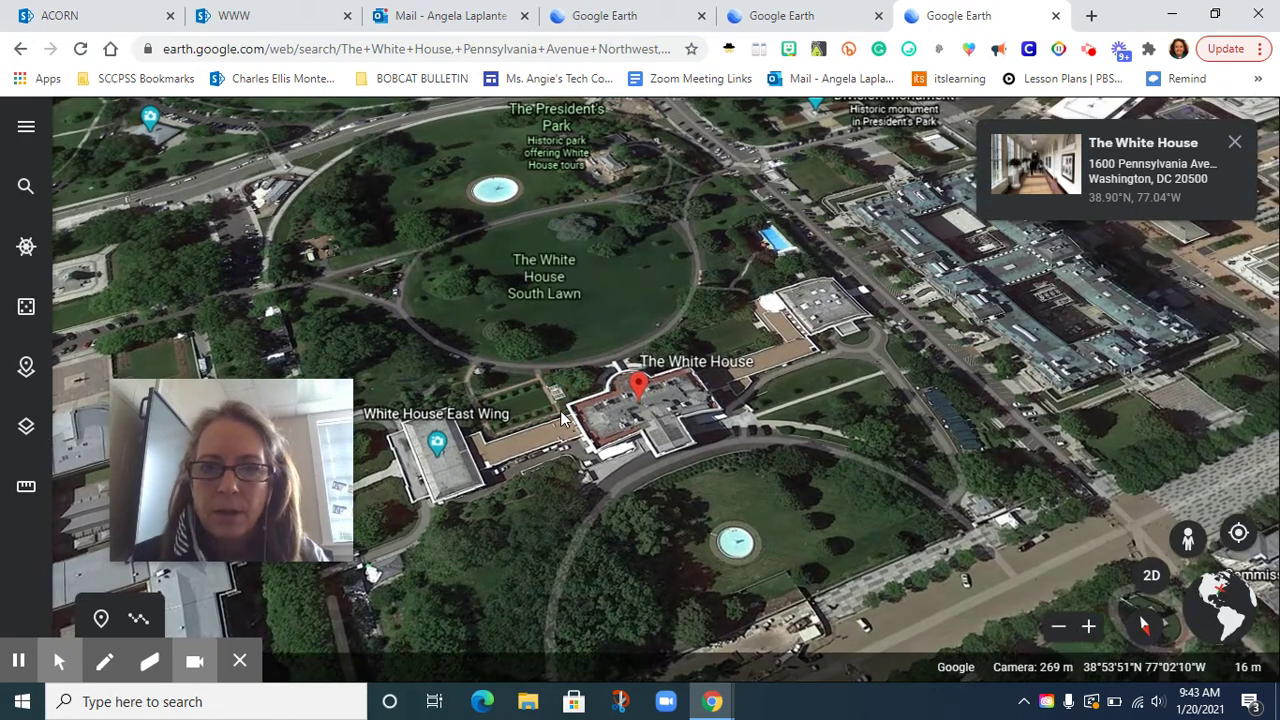
click(1188, 540)
mouse_move(1172, 532)
mouse_down()
mouse_move(1060, 470)
mouse_move(668, 400)
mouse_move(697, 388)
mouse_move(610, 437)
mouse_move(449, 438)
mouse_up()
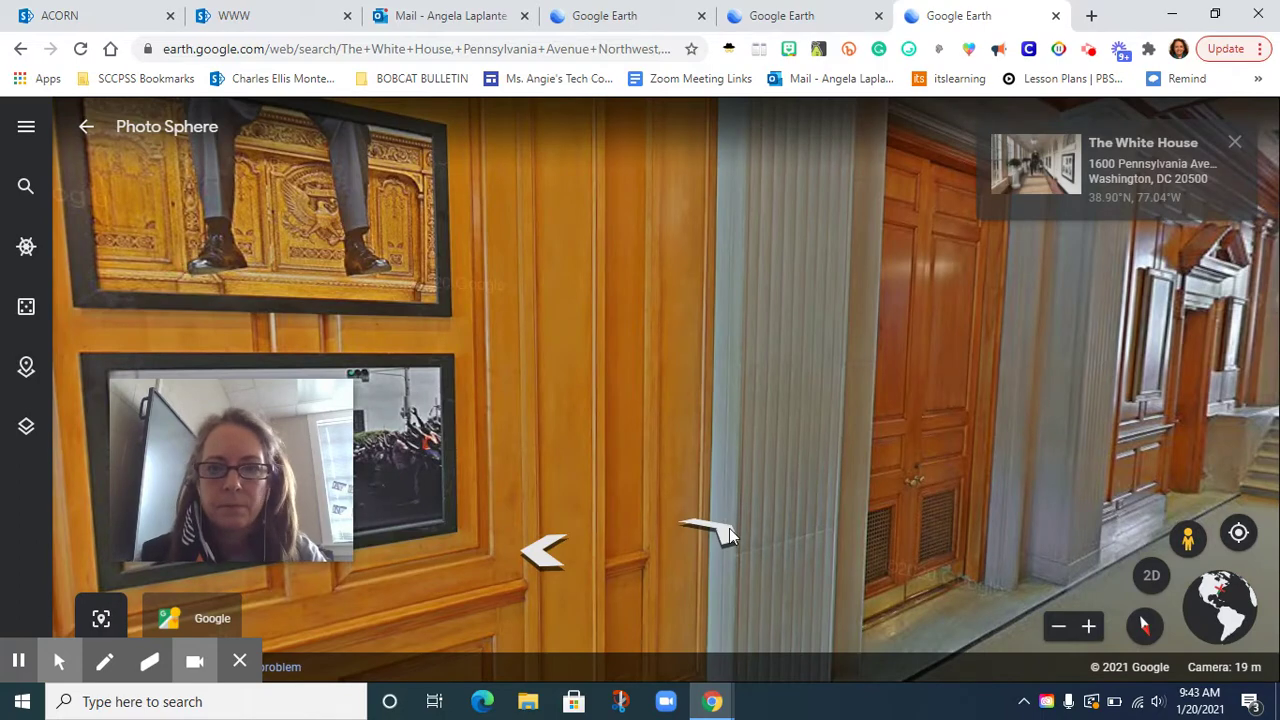
Turn the Photo Sphere view towards the hallway's stairs and ramp and advance one position towards them
drag(729, 528, 290, 467)
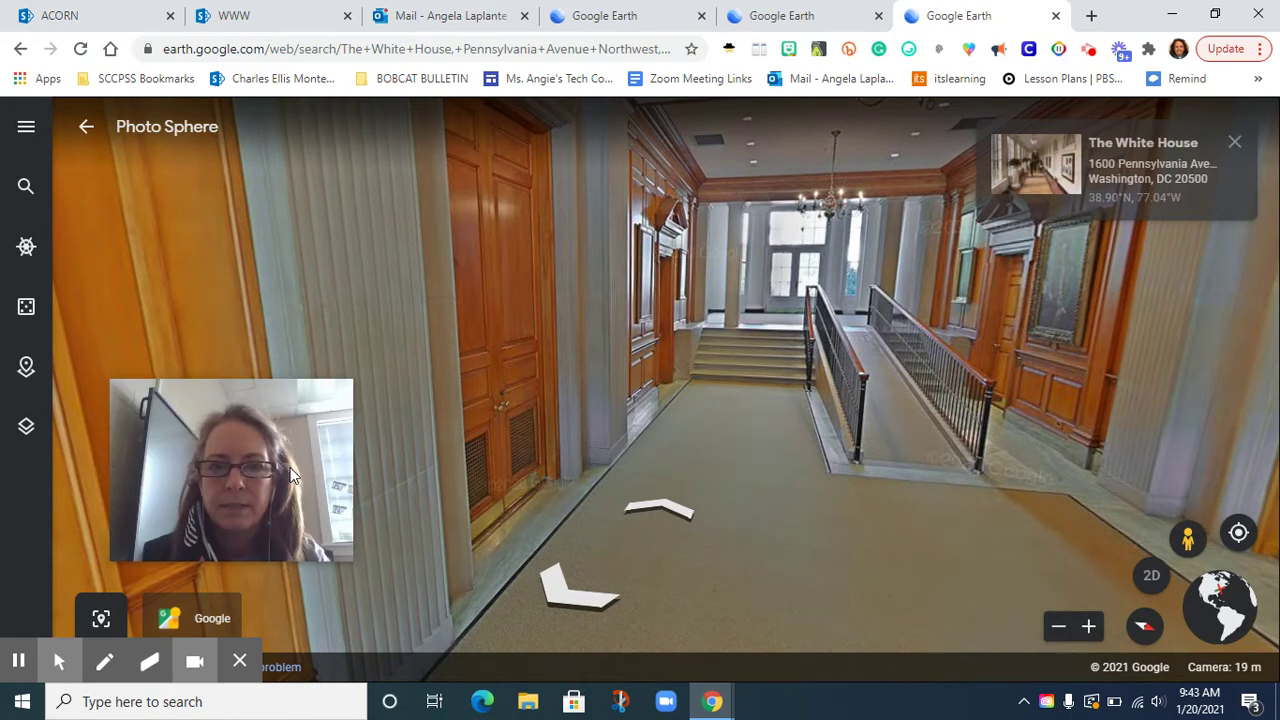
click(654, 509)
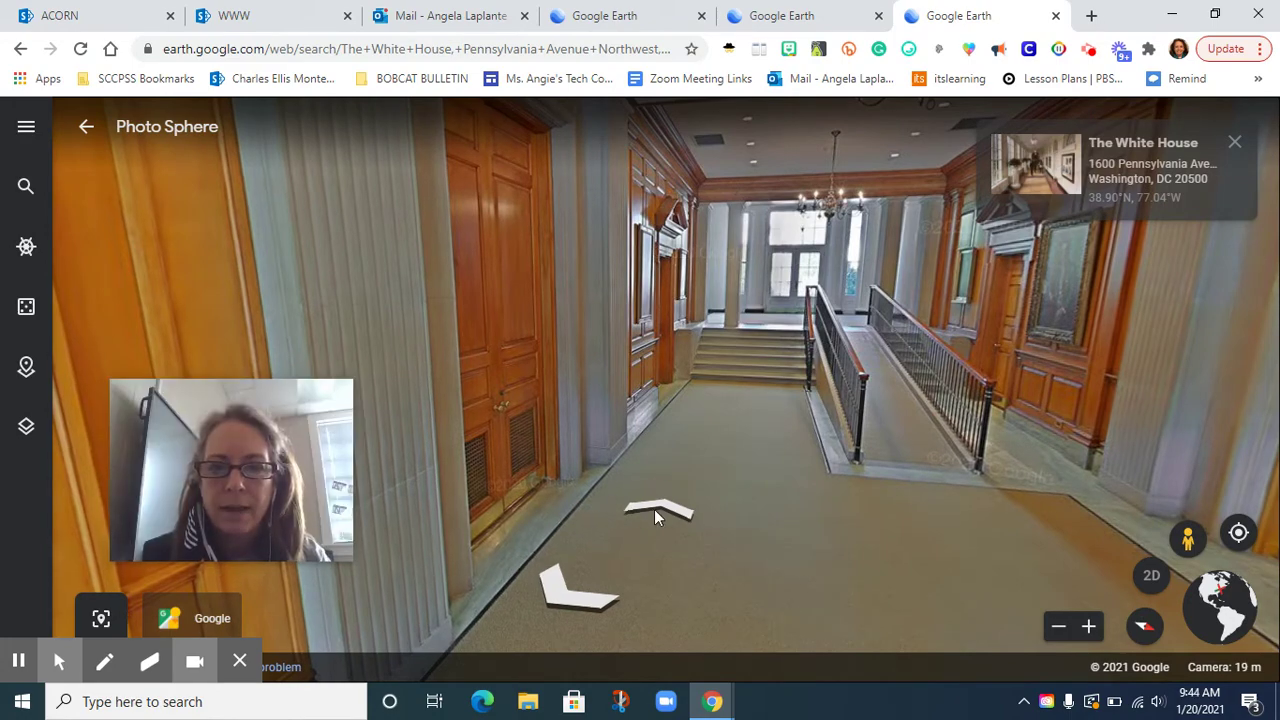
click(654, 509)
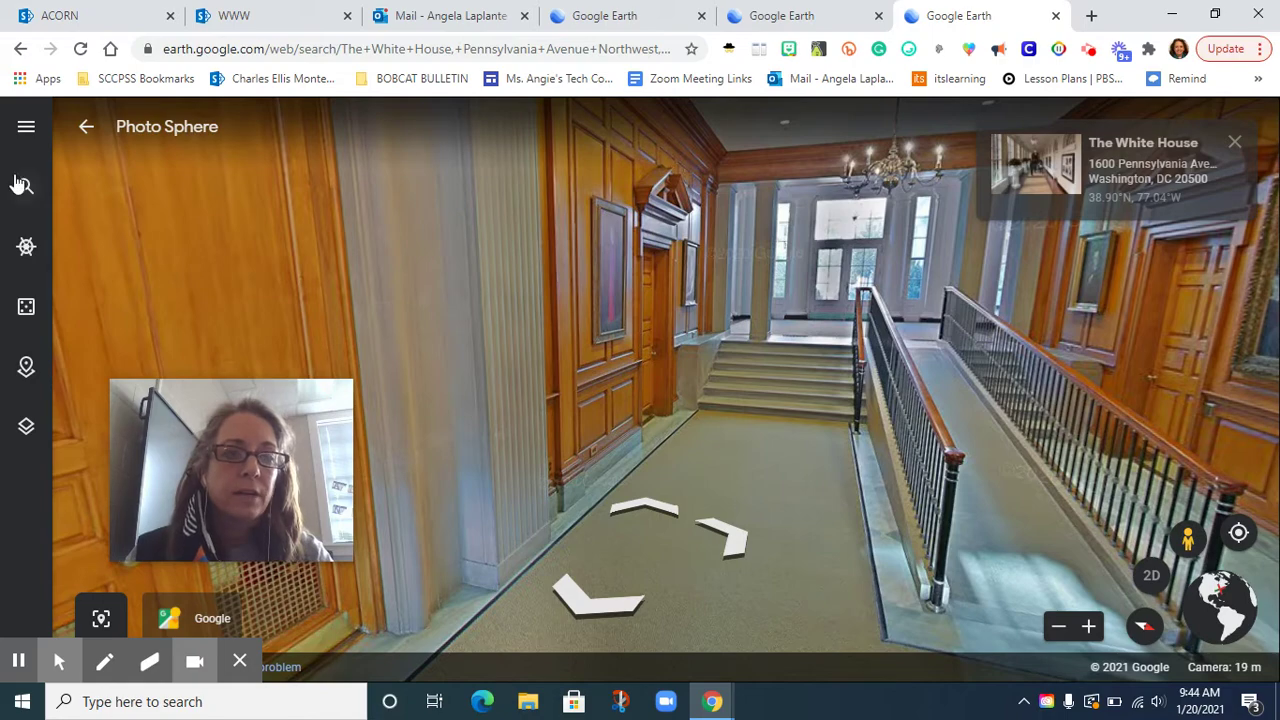
Open Voyager, browse its featured stories until the Liwa Desert one comes around again, and return to the Photo Sphere
click(28, 250)
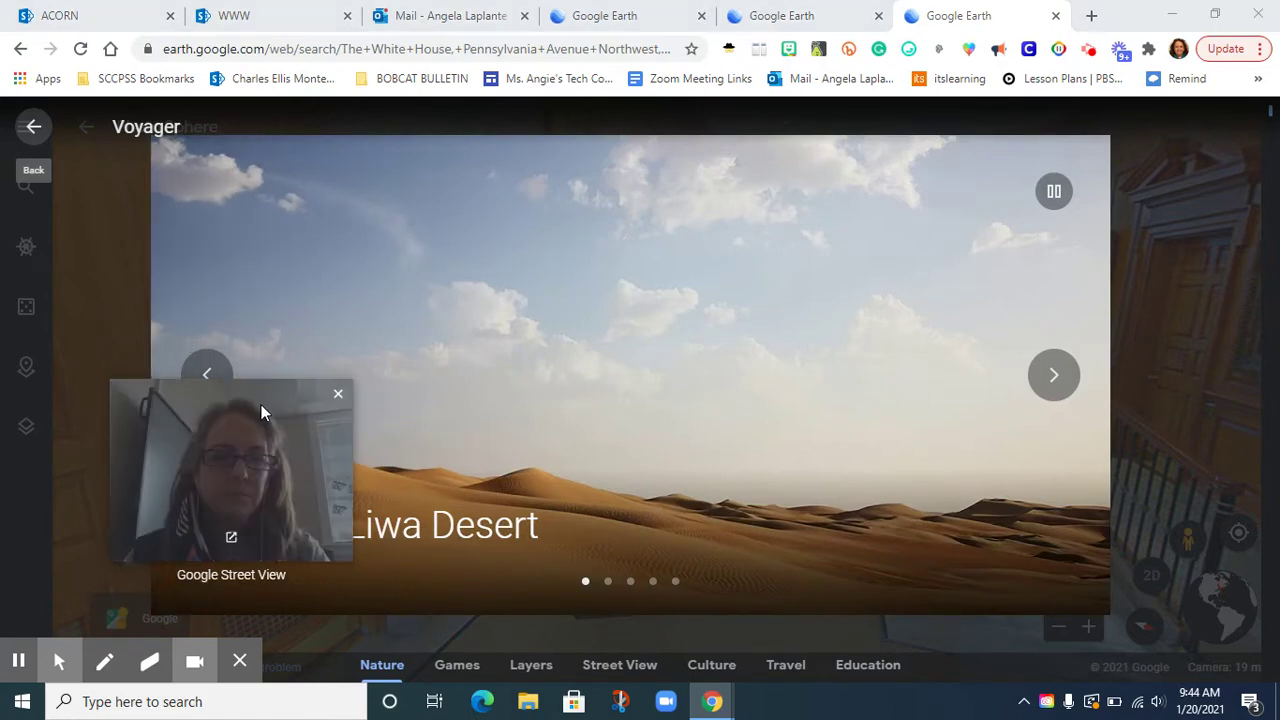
drag(261, 404, 91, 495)
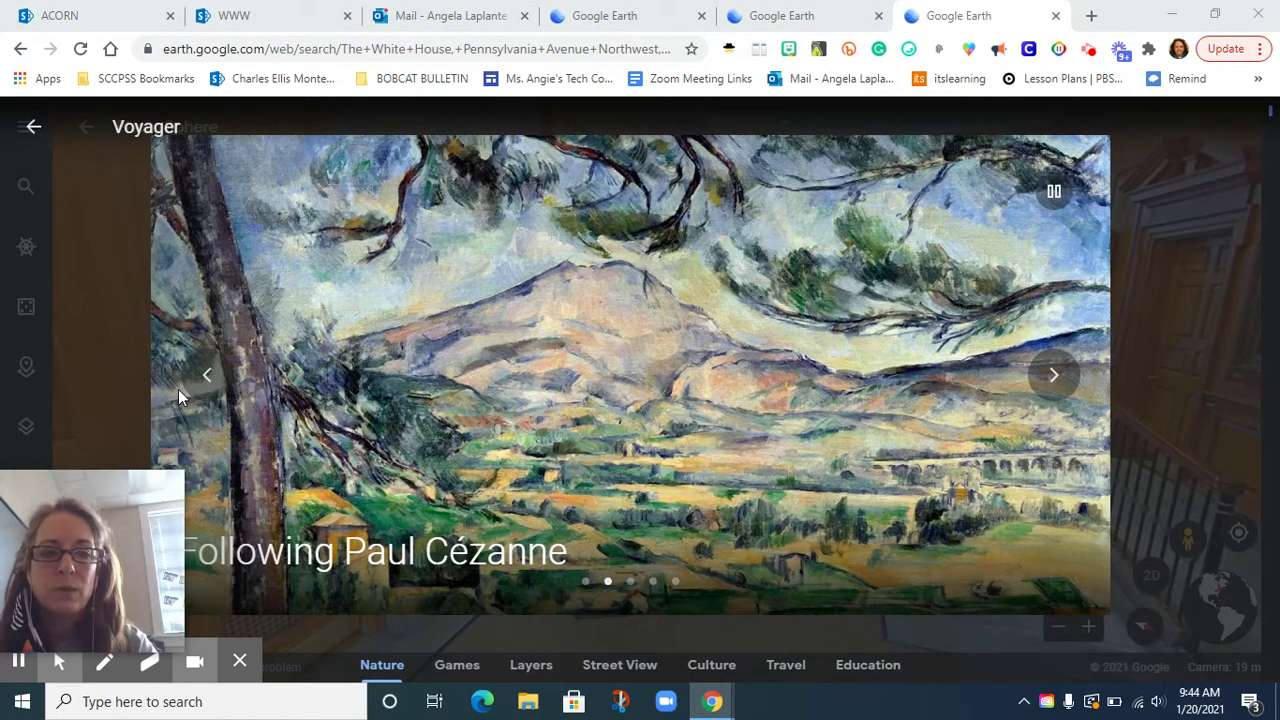
mouse_move(337, 566)
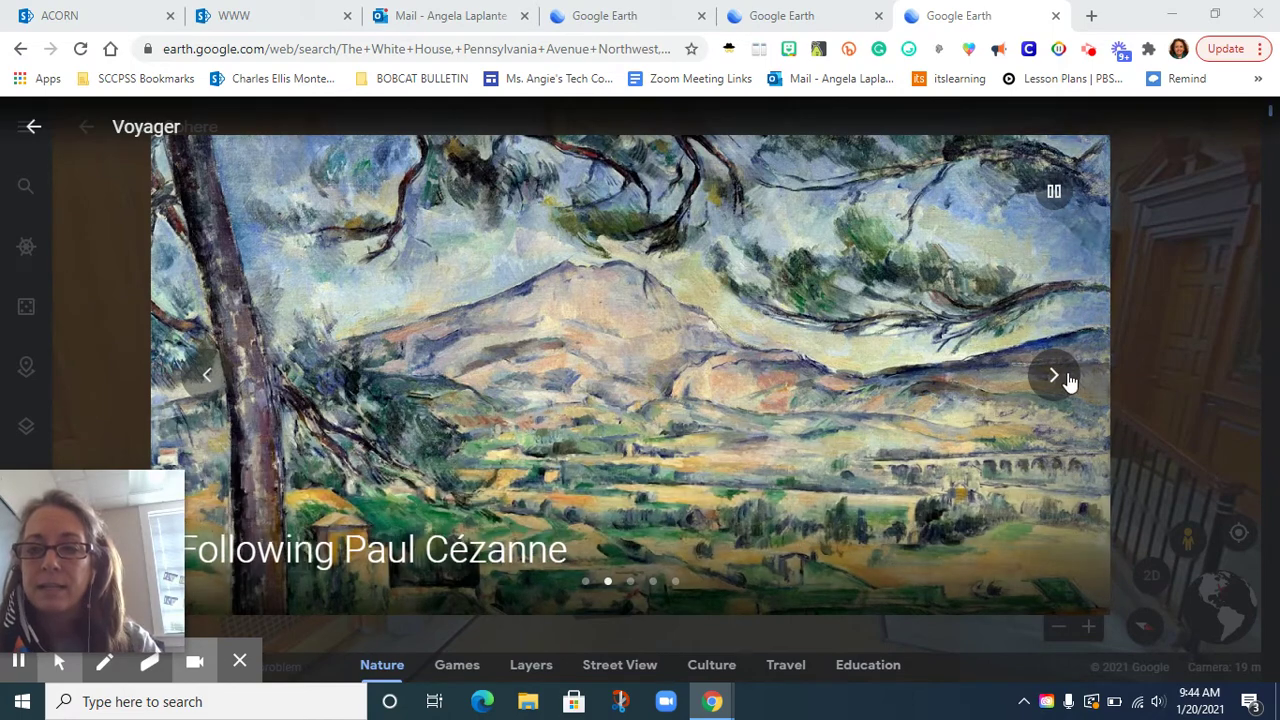
click(1058, 376)
click(1058, 376)
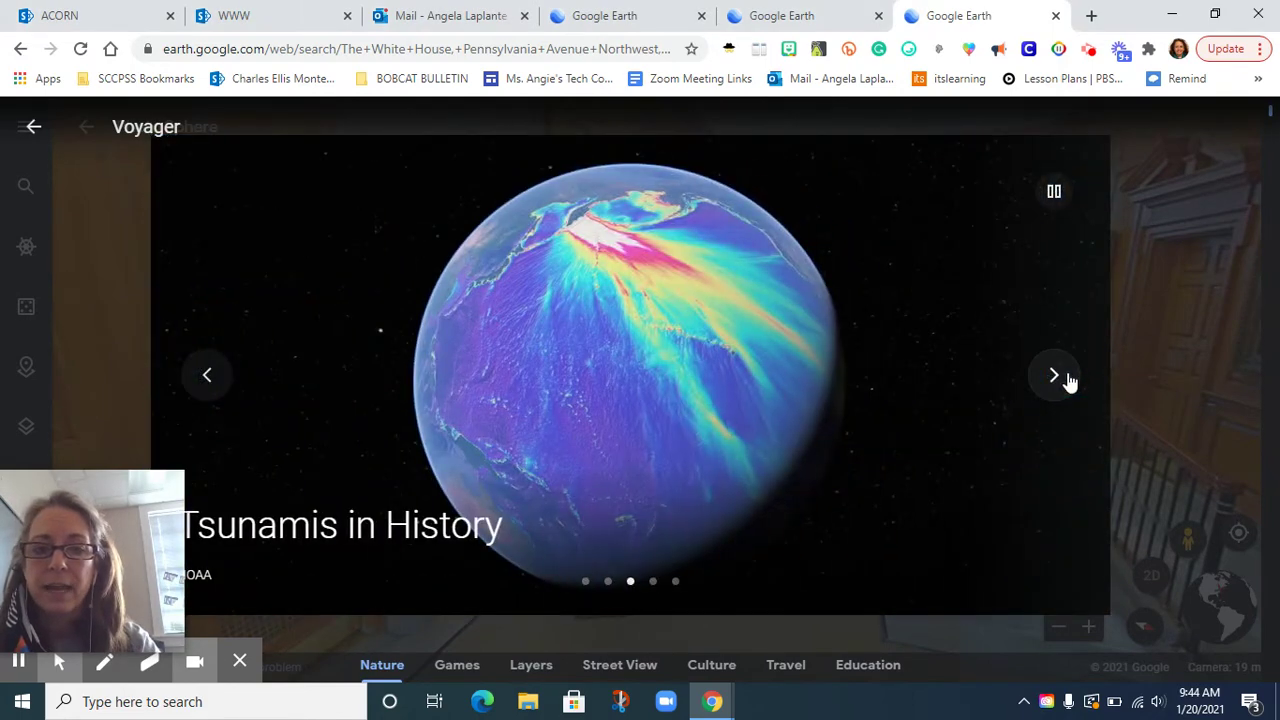
click(1066, 379)
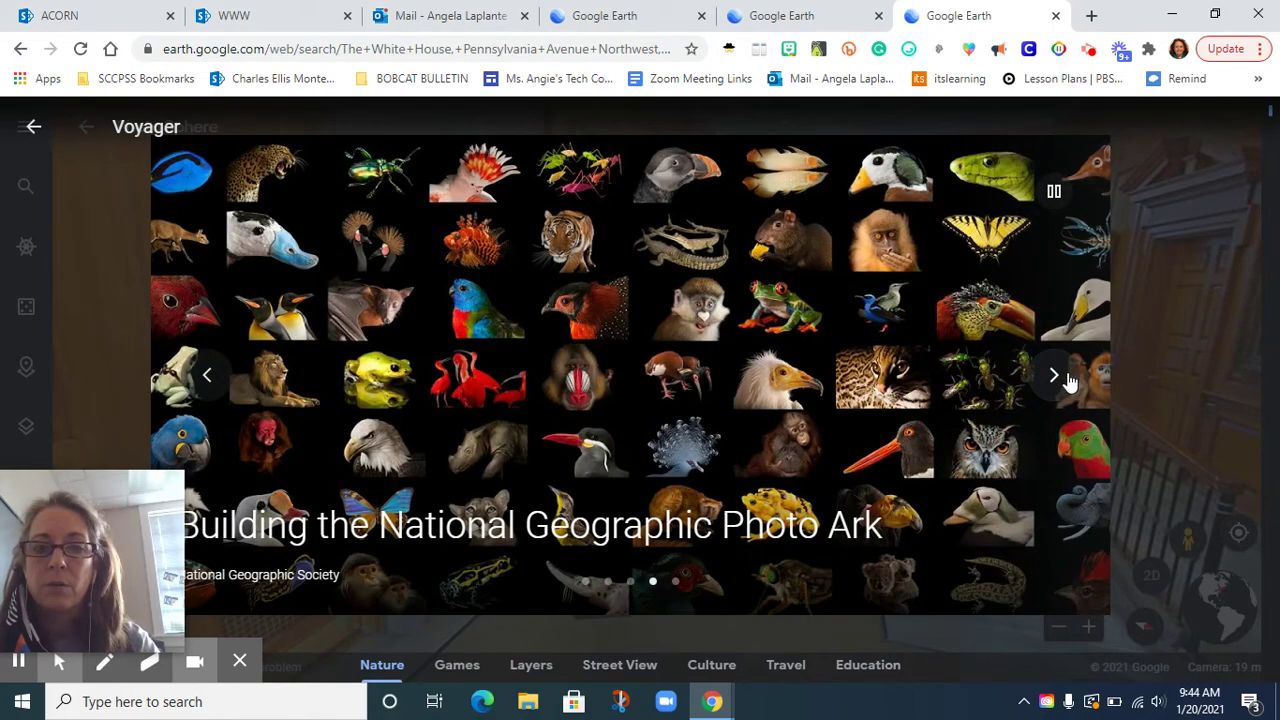
click(1066, 378)
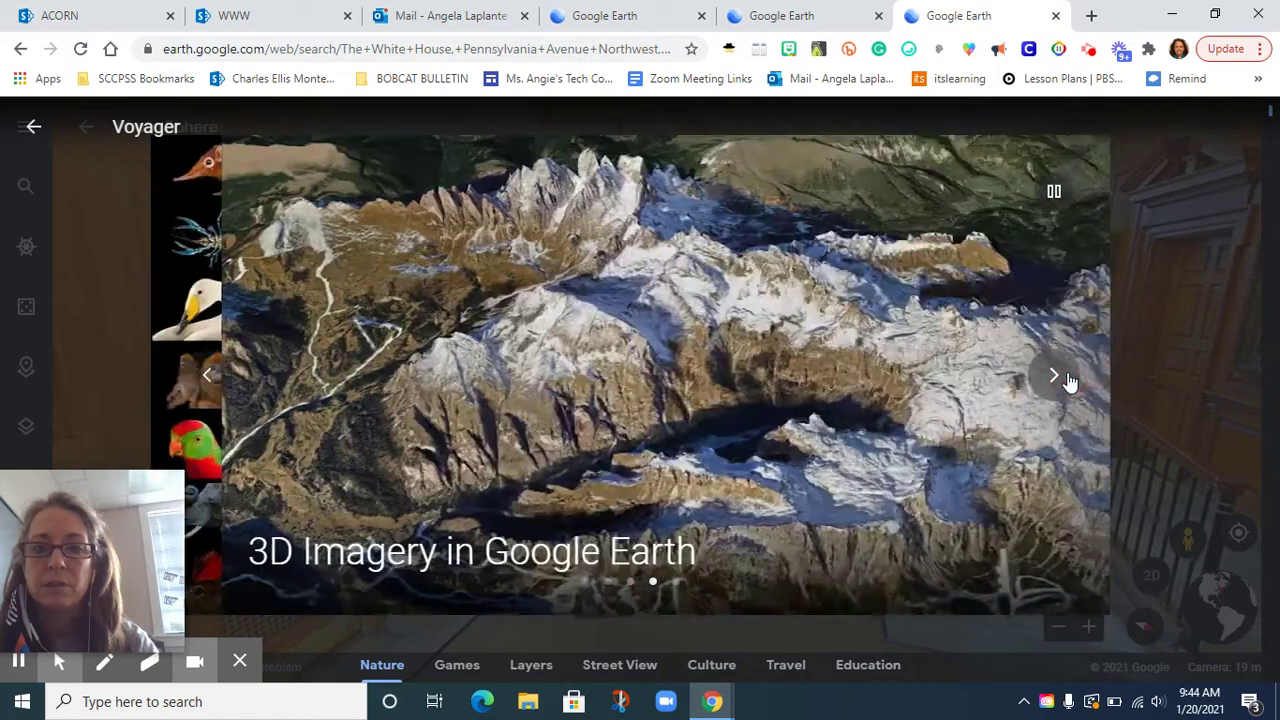
click(1066, 379)
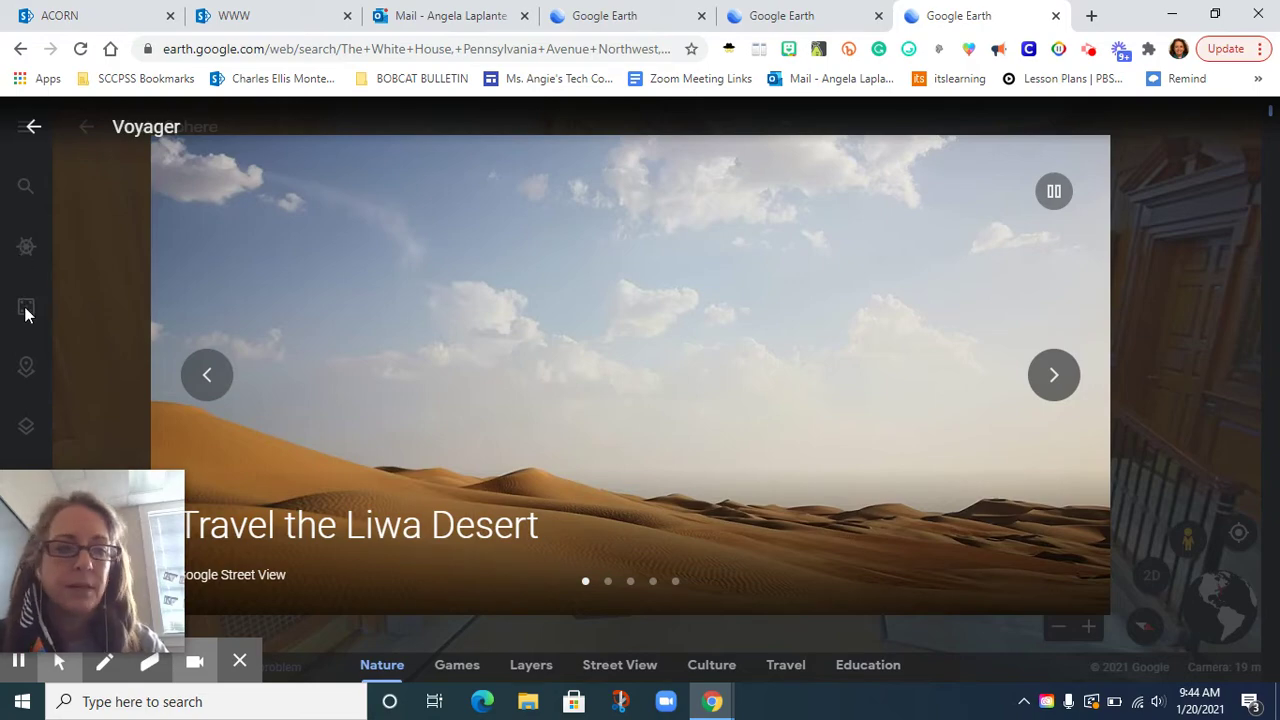
click(32, 128)
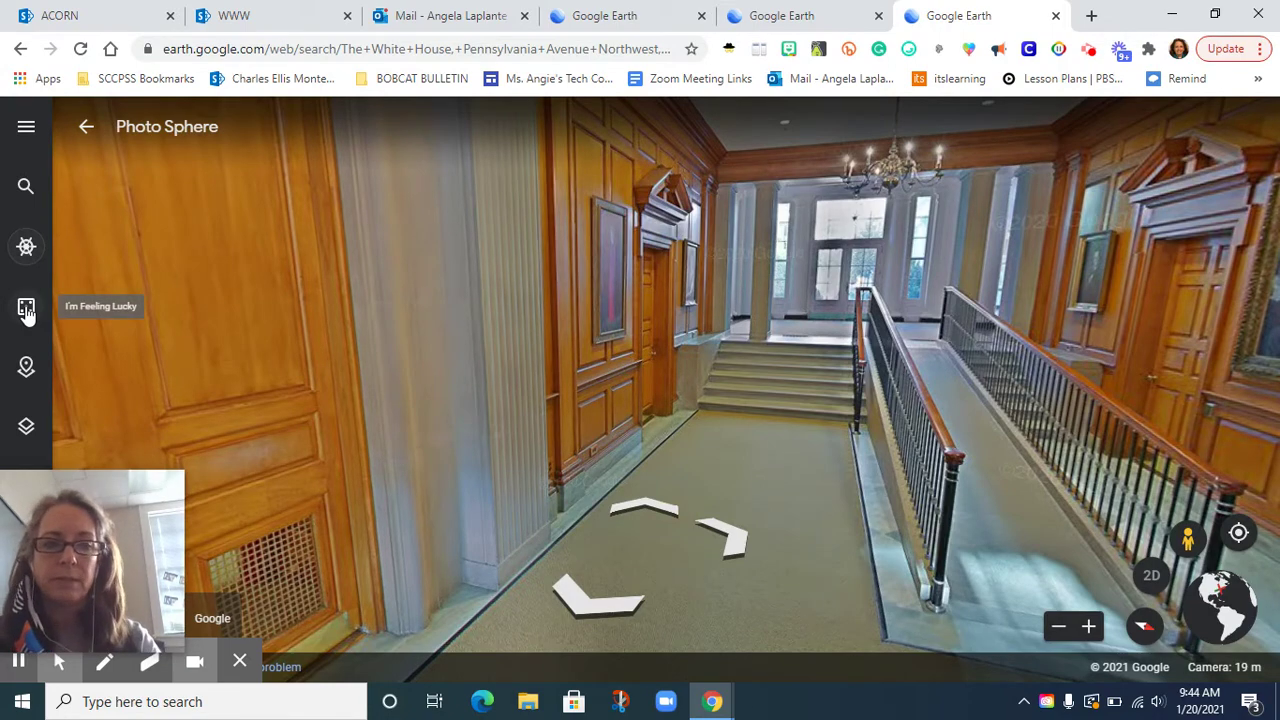
Fly to a random place with I'm Feeling Lucky and look through its detailed information page
click(26, 311)
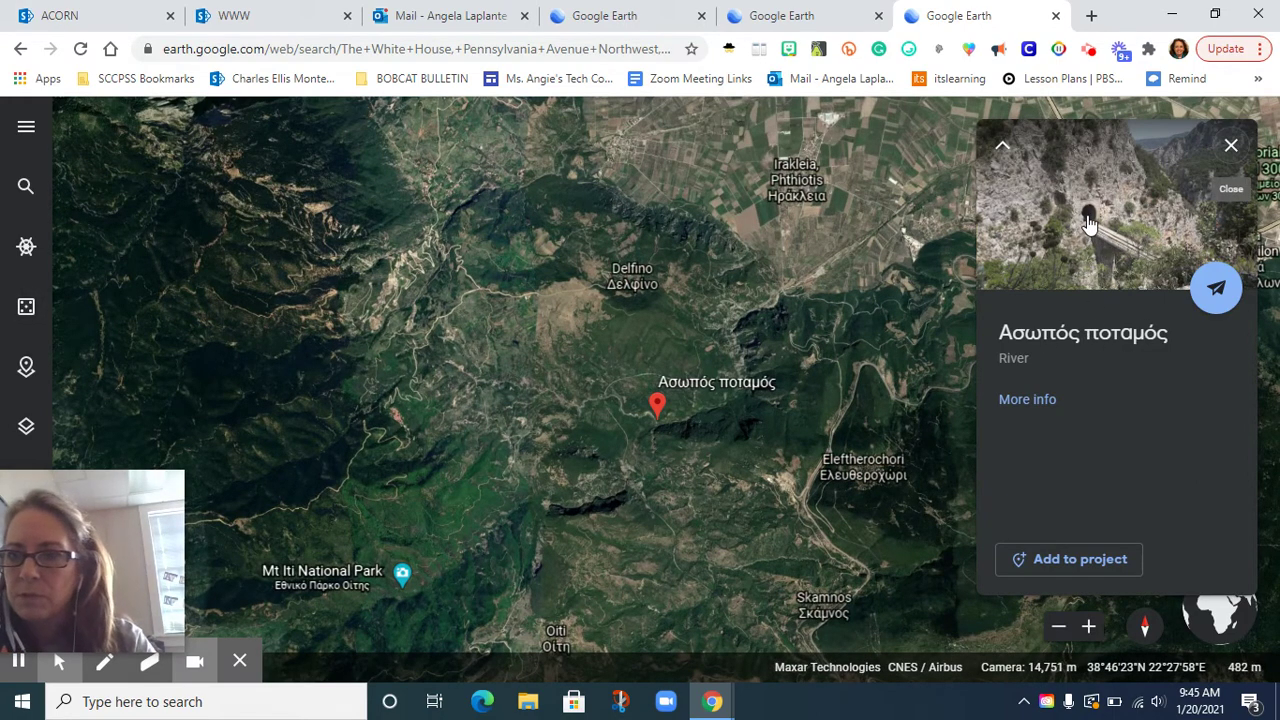
click(1034, 405)
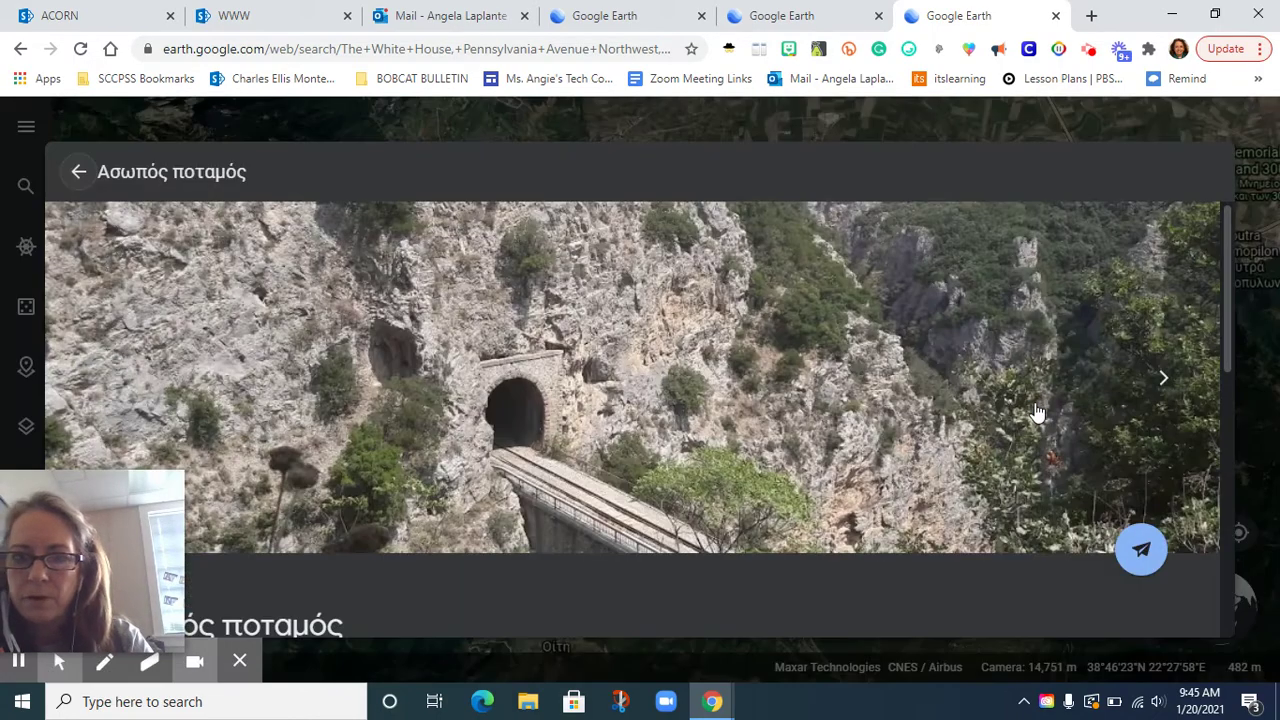
scroll(1036, 412, down, 5)
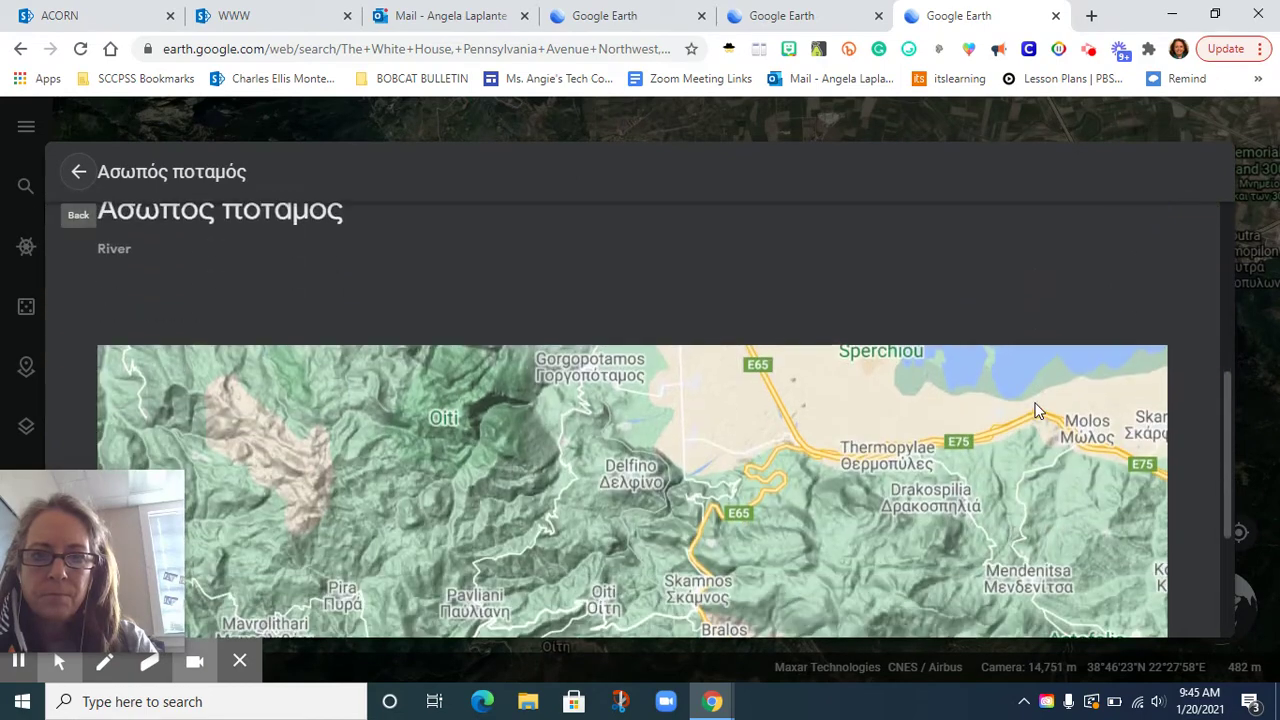
scroll(1036, 412, down, 2)
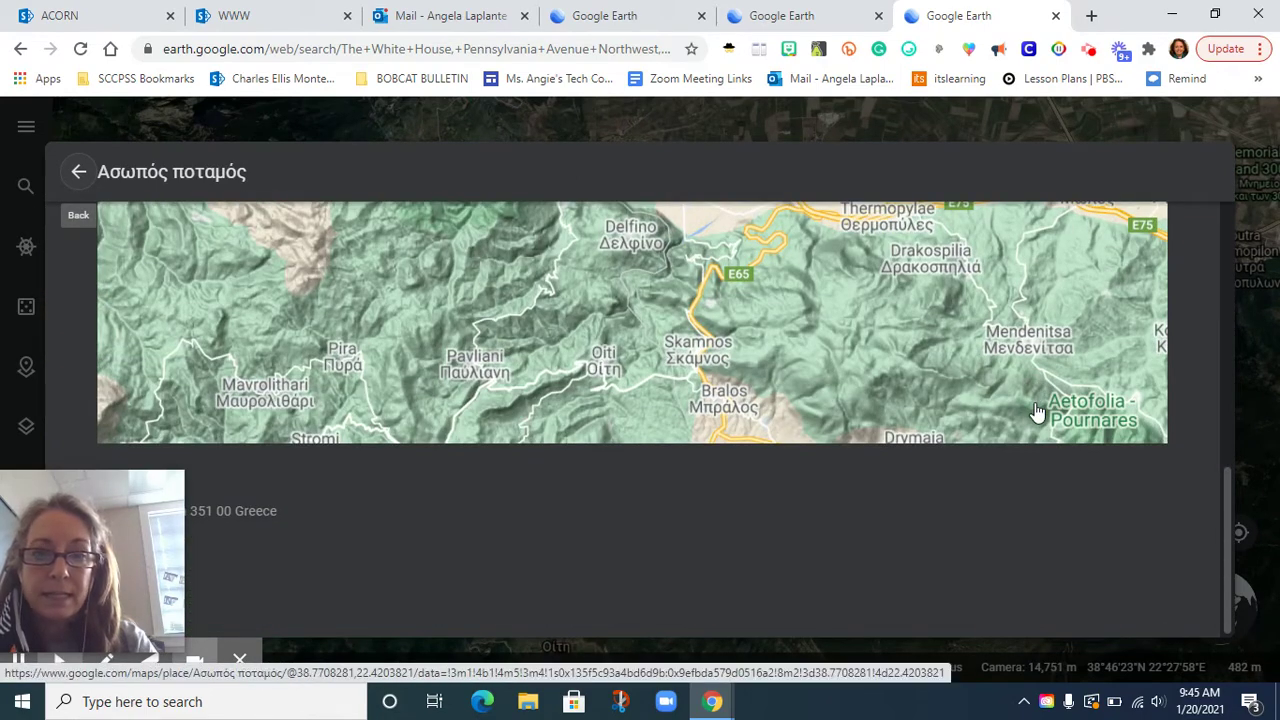
scroll(663, 400, up, 5)
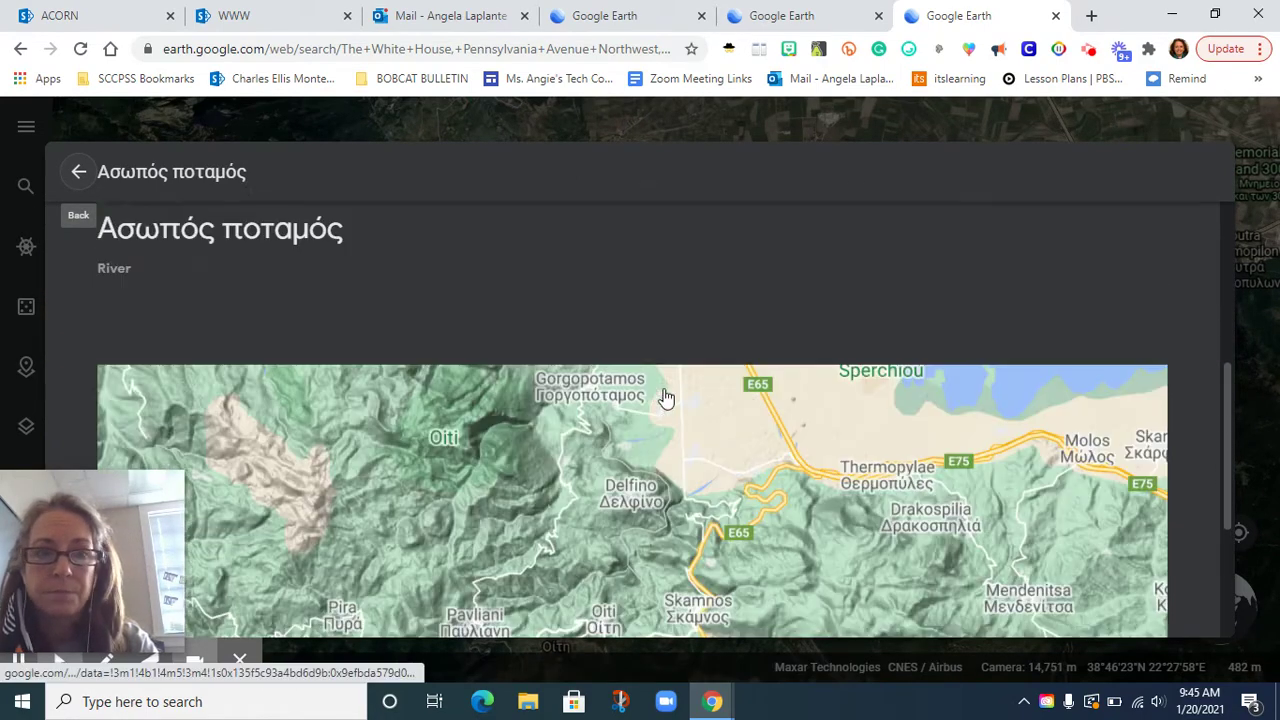
scroll(664, 396, up, 2)
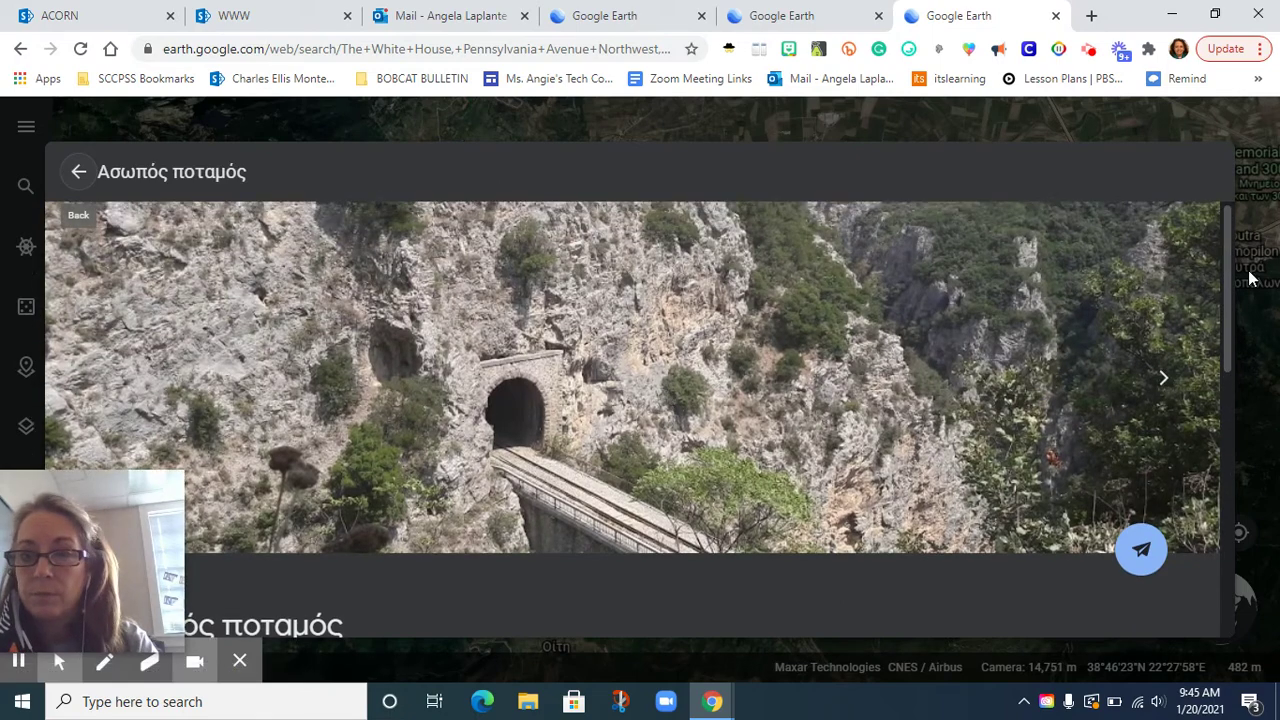
View the river's photos at full size through to the last one, then close the gallery and information page
click(1163, 380)
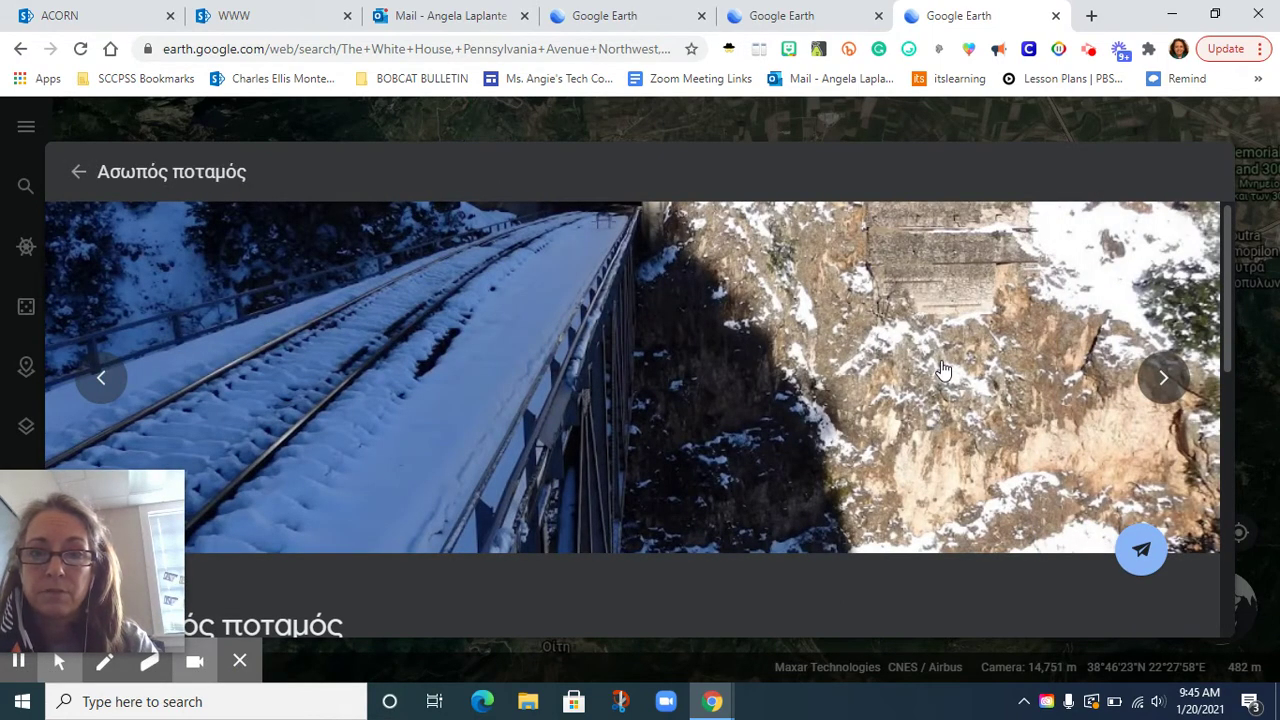
click(520, 400)
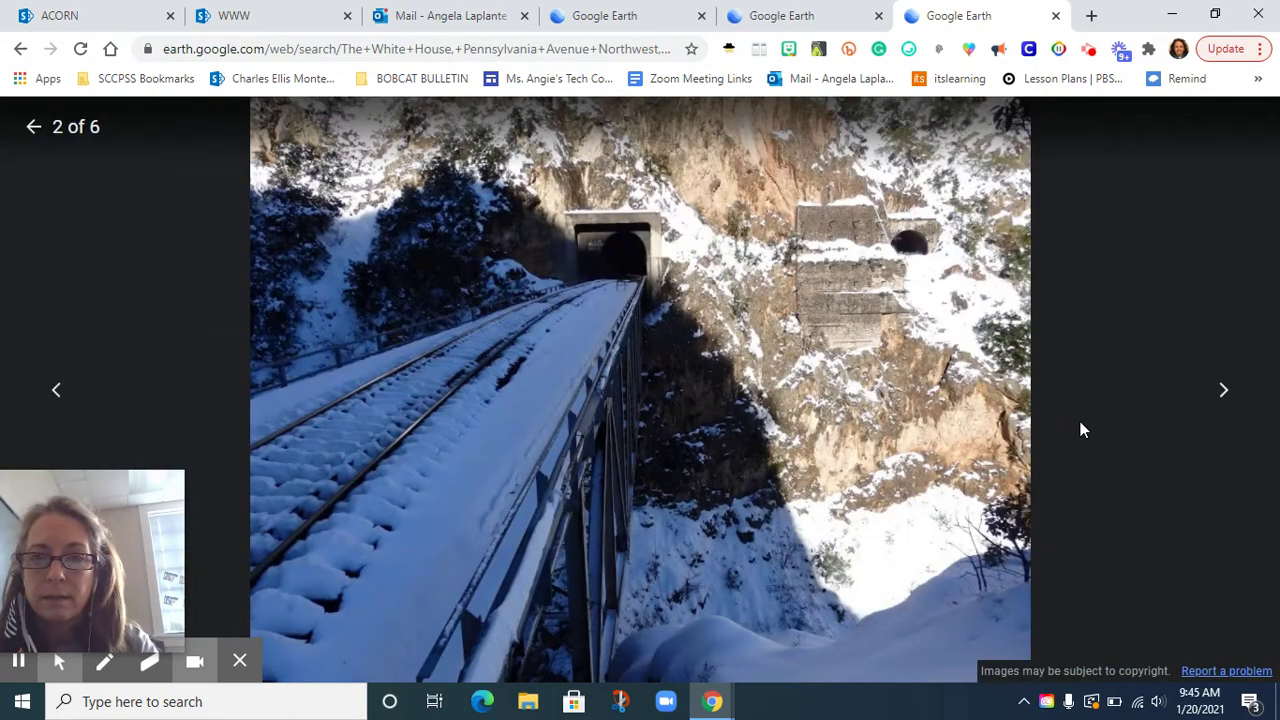
click(1224, 394)
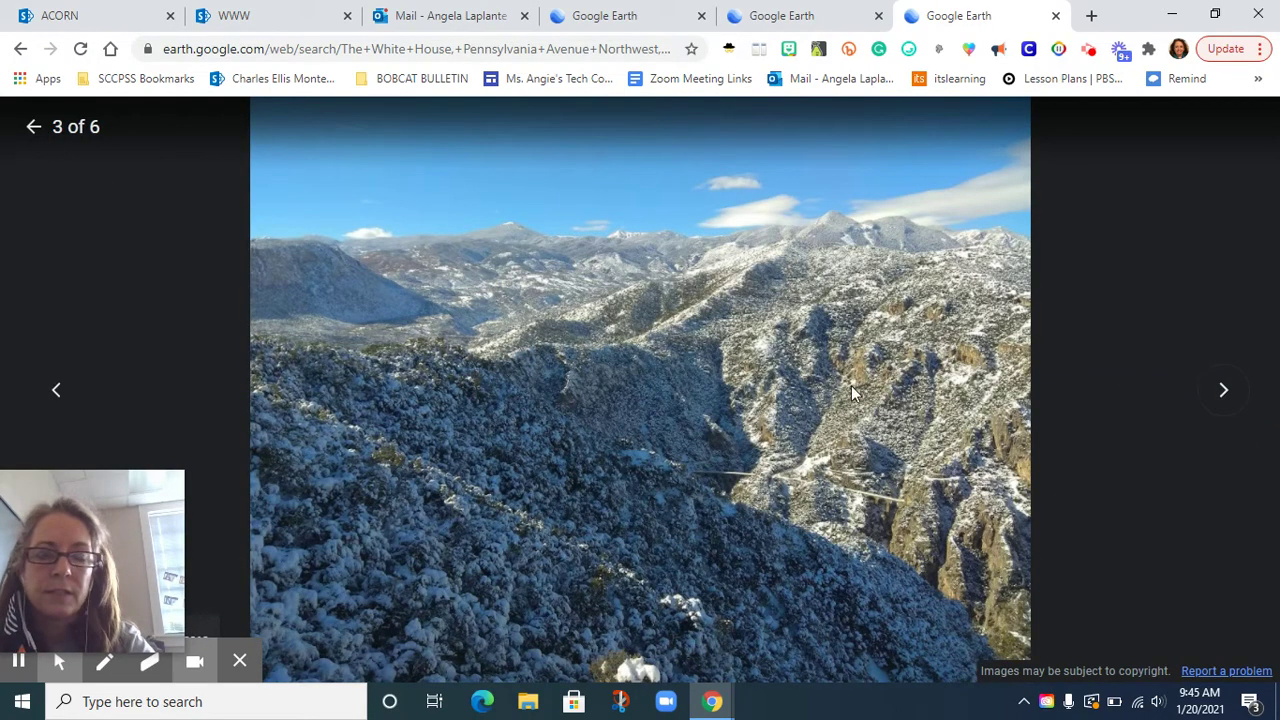
click(1224, 394)
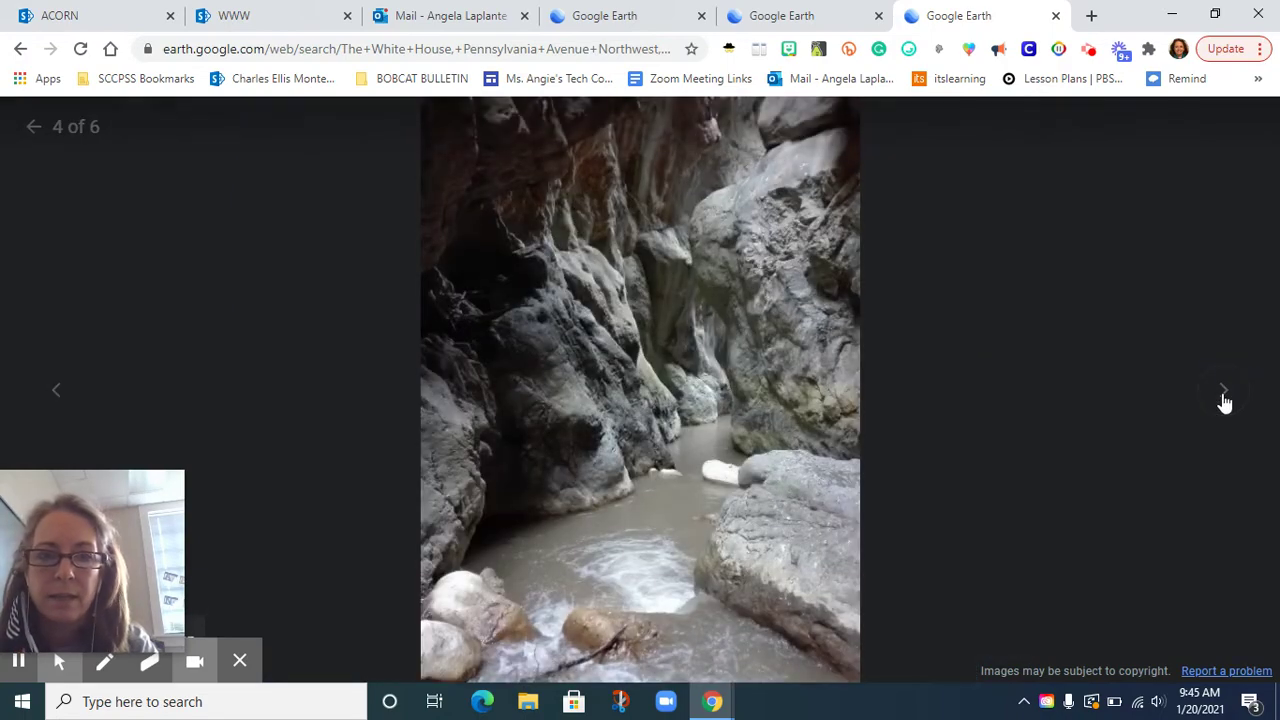
click(1224, 398)
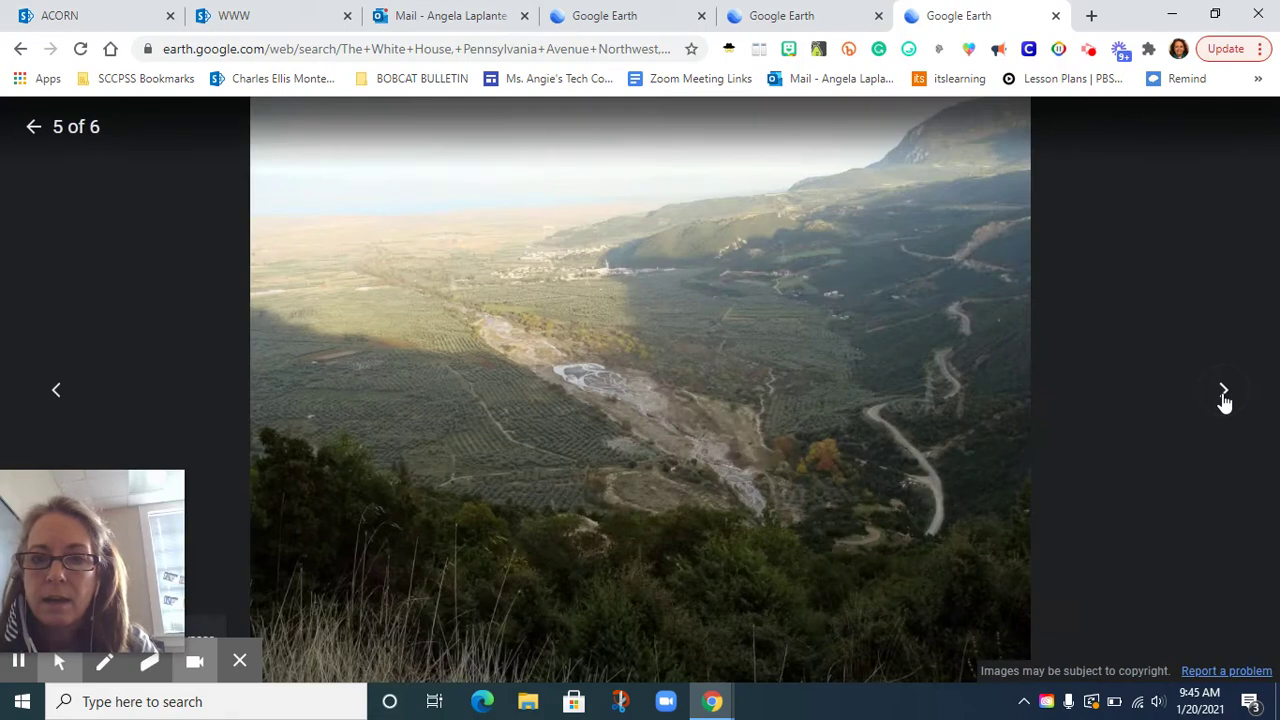
click(1224, 396)
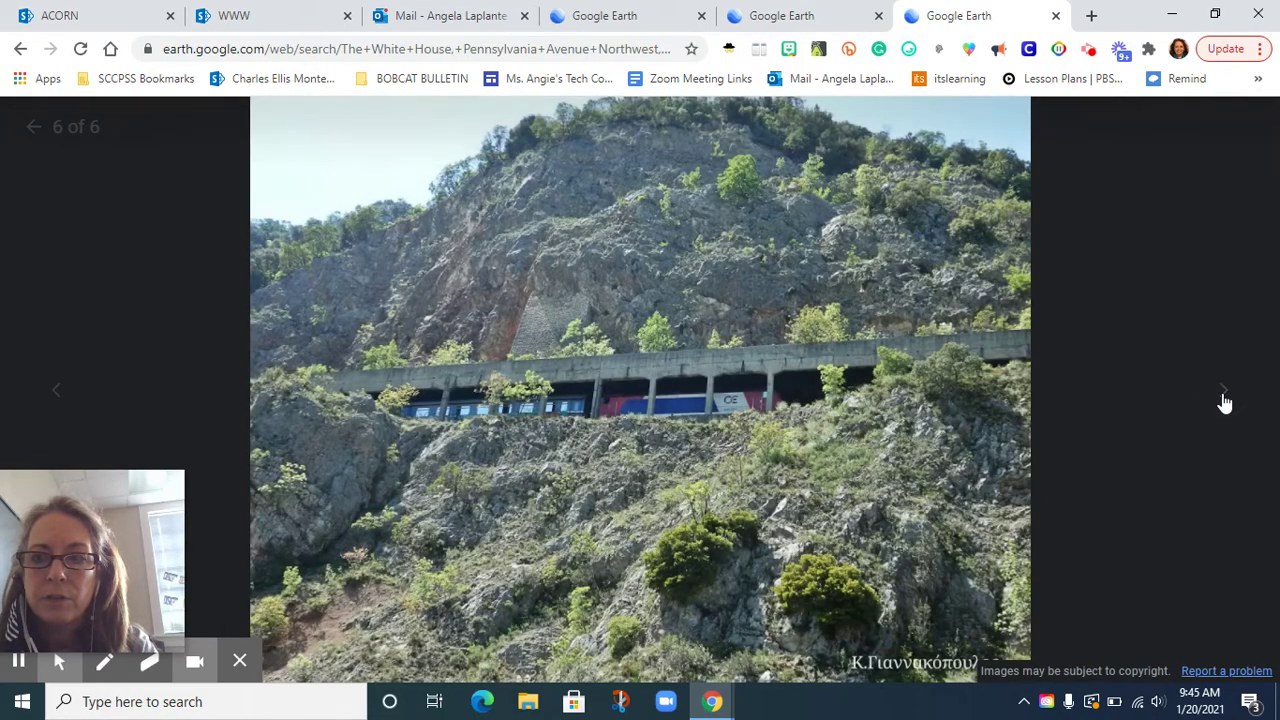
click(1224, 396)
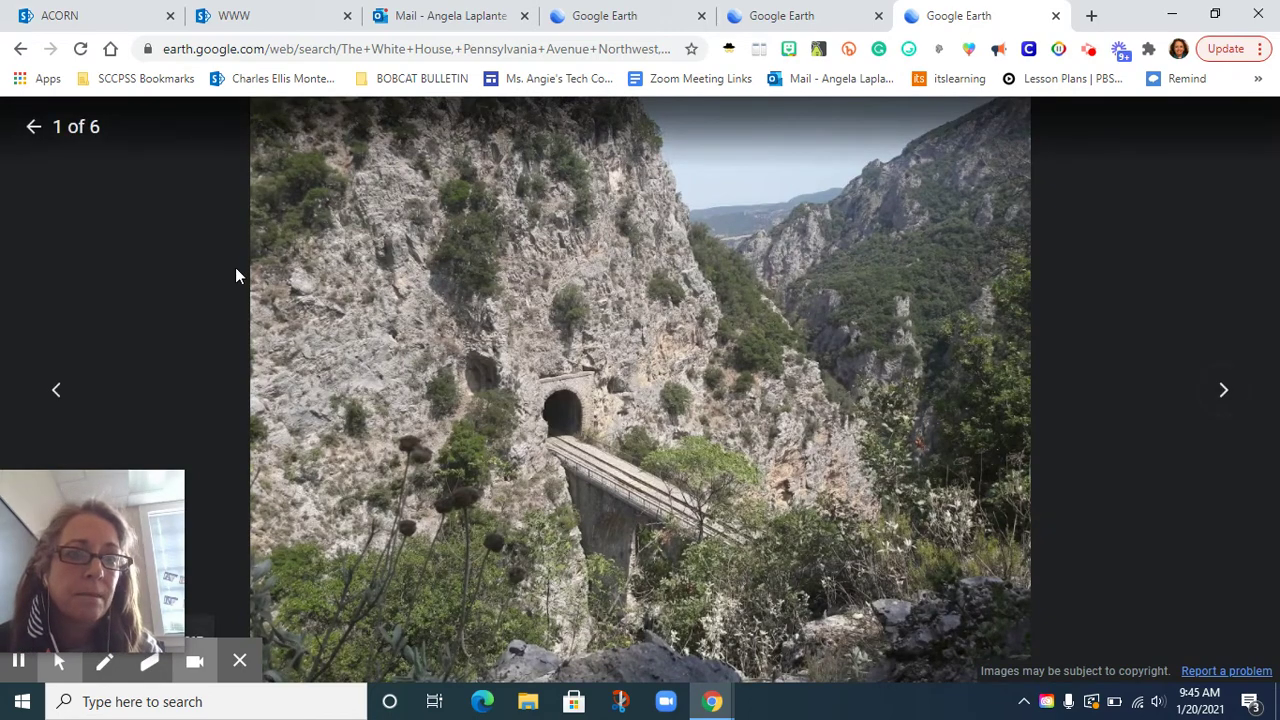
click(33, 128)
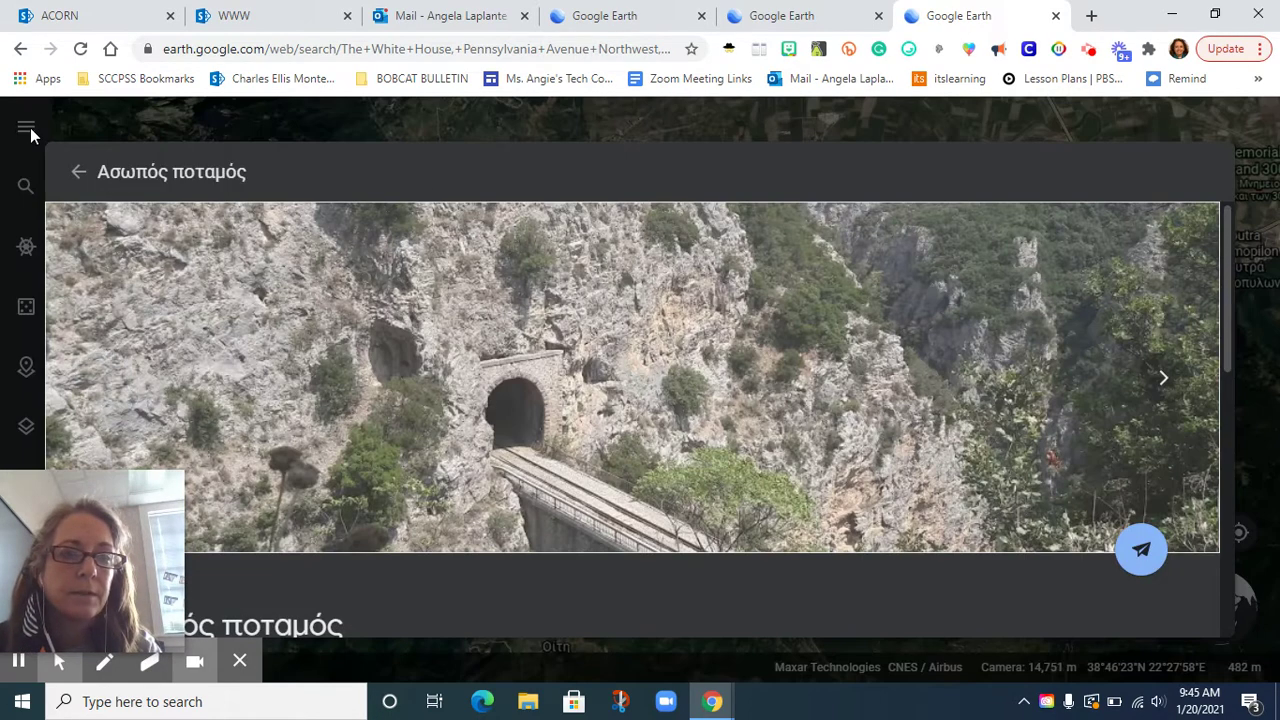
click(77, 172)
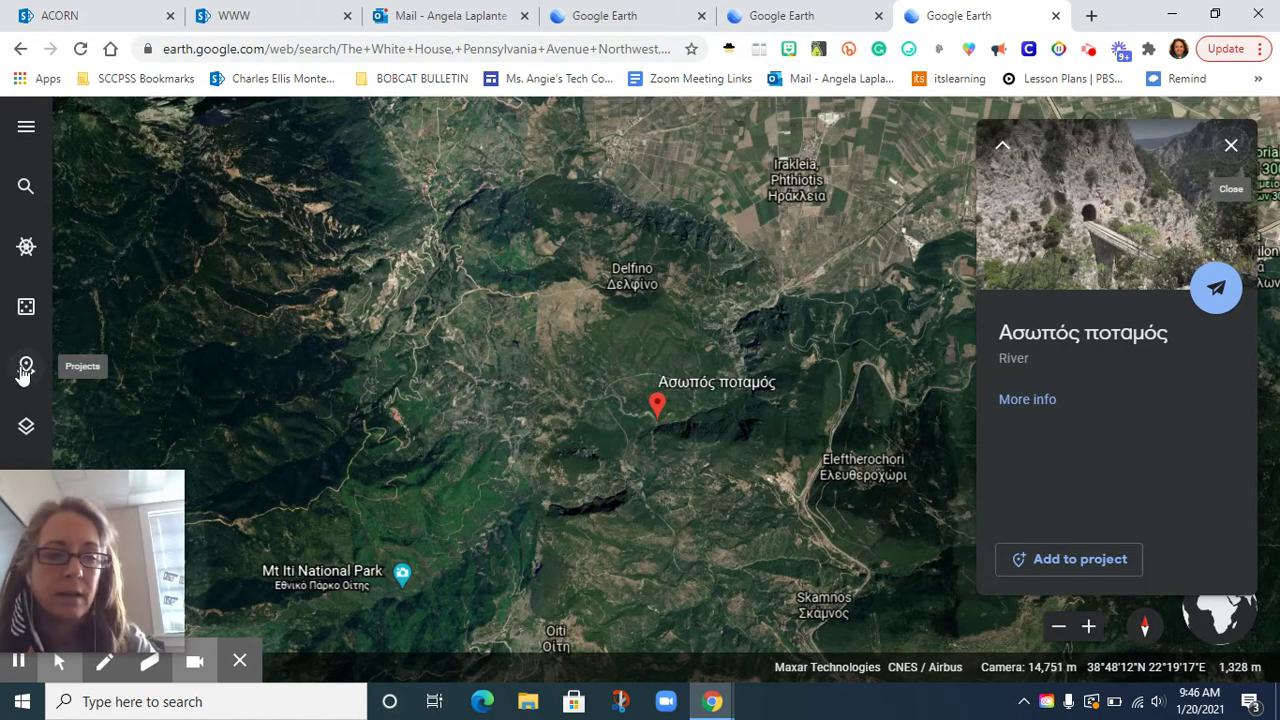
Open the Map Style settings and review the map styles and the 3D Buildings, Animated Clouds and Gridlines layers
click(26, 428)
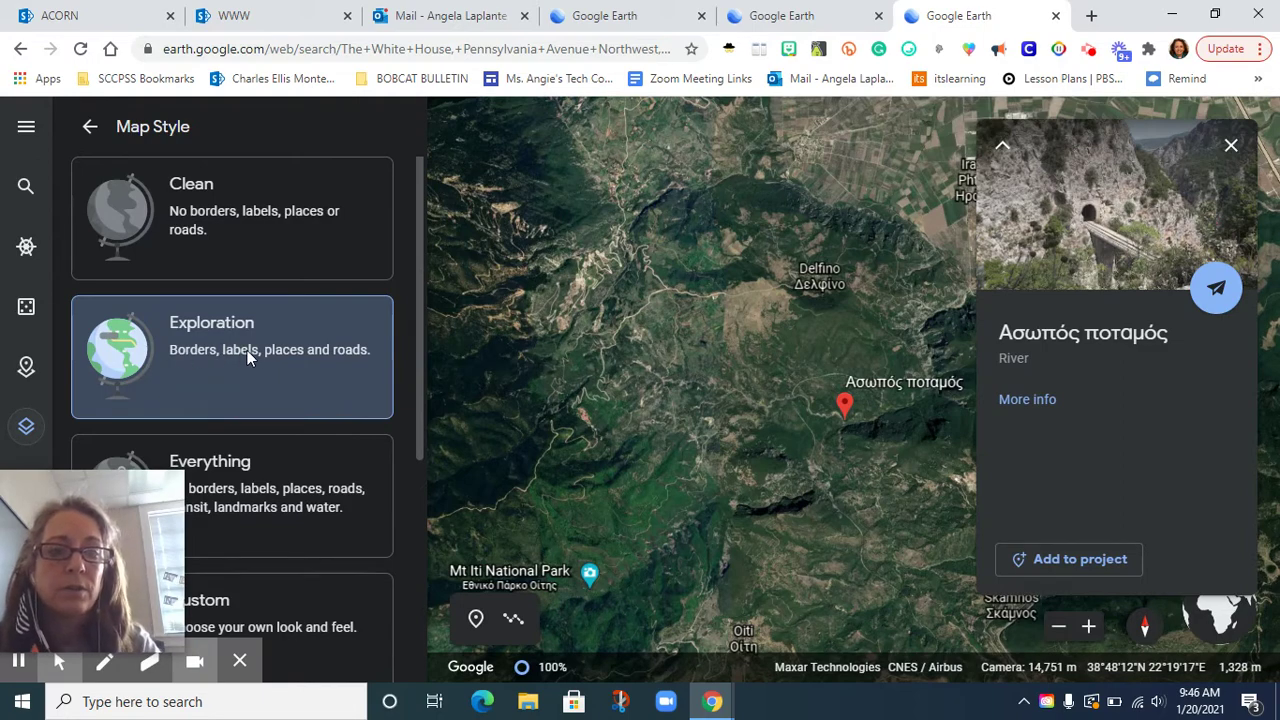
scroll(313, 358, down, 3)
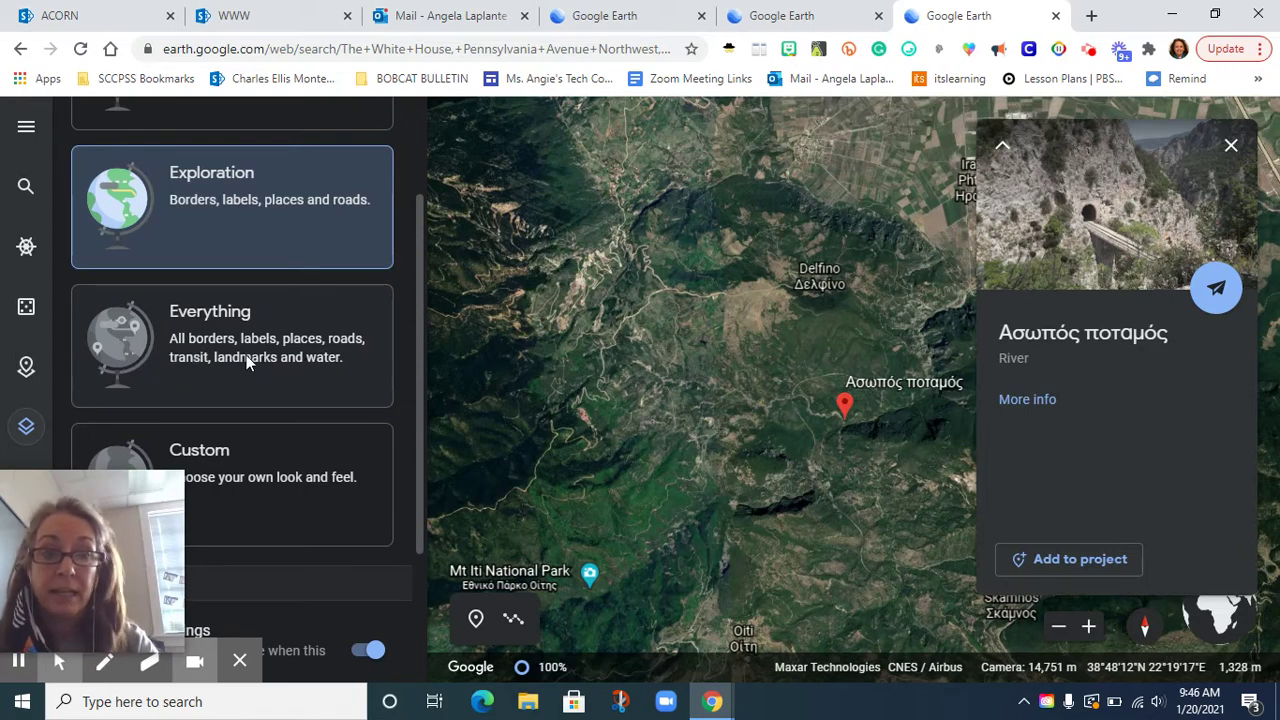
scroll(246, 355, down, 2)
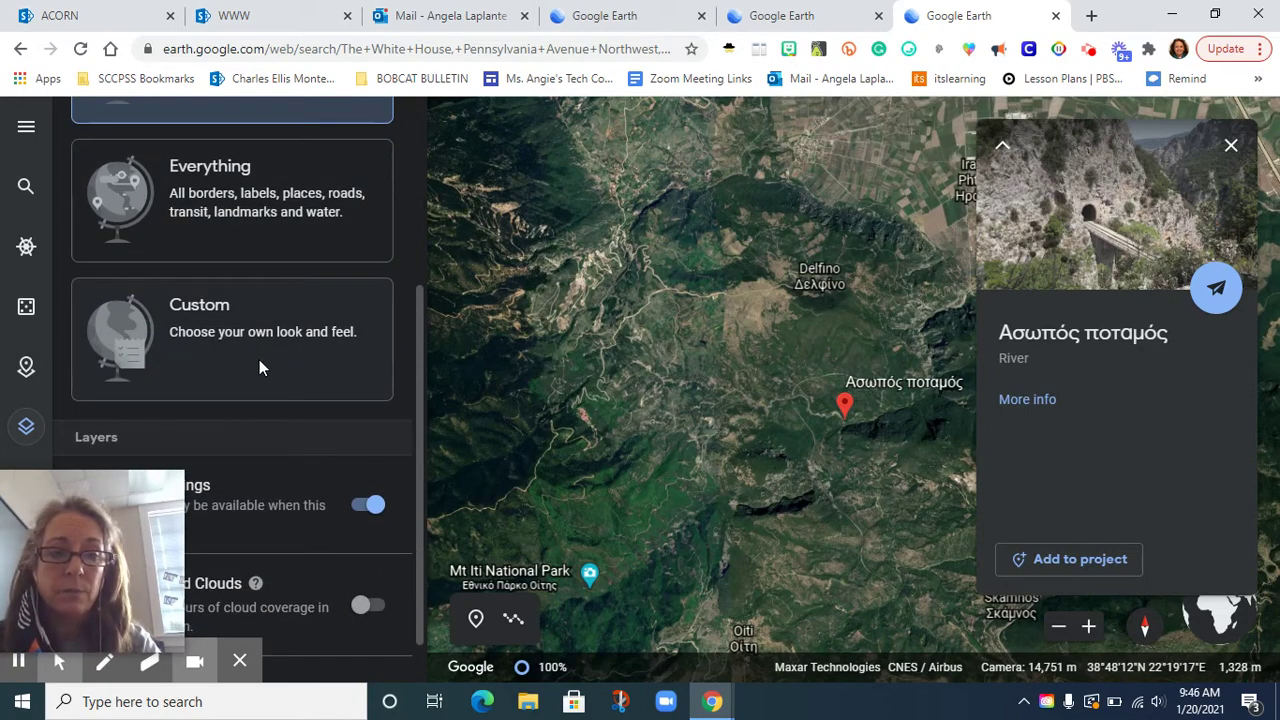
scroll(259, 359, down, 1)
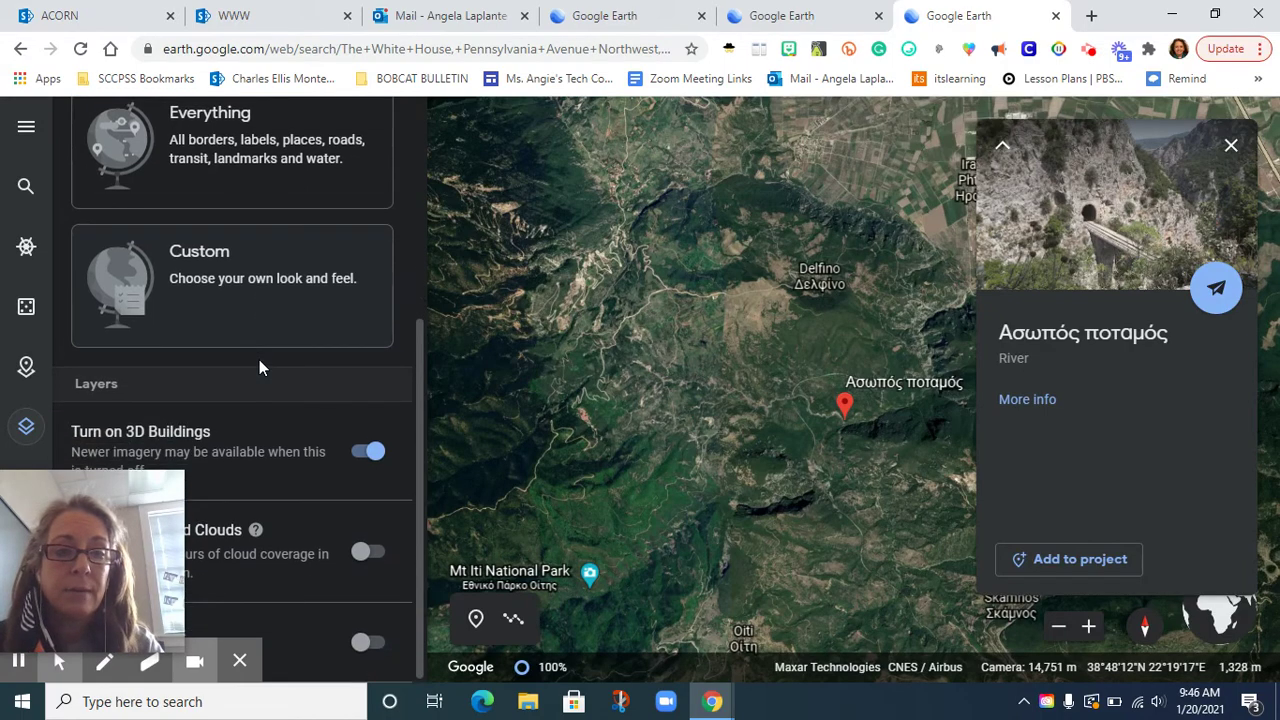
drag(205, 480, 676, 431)
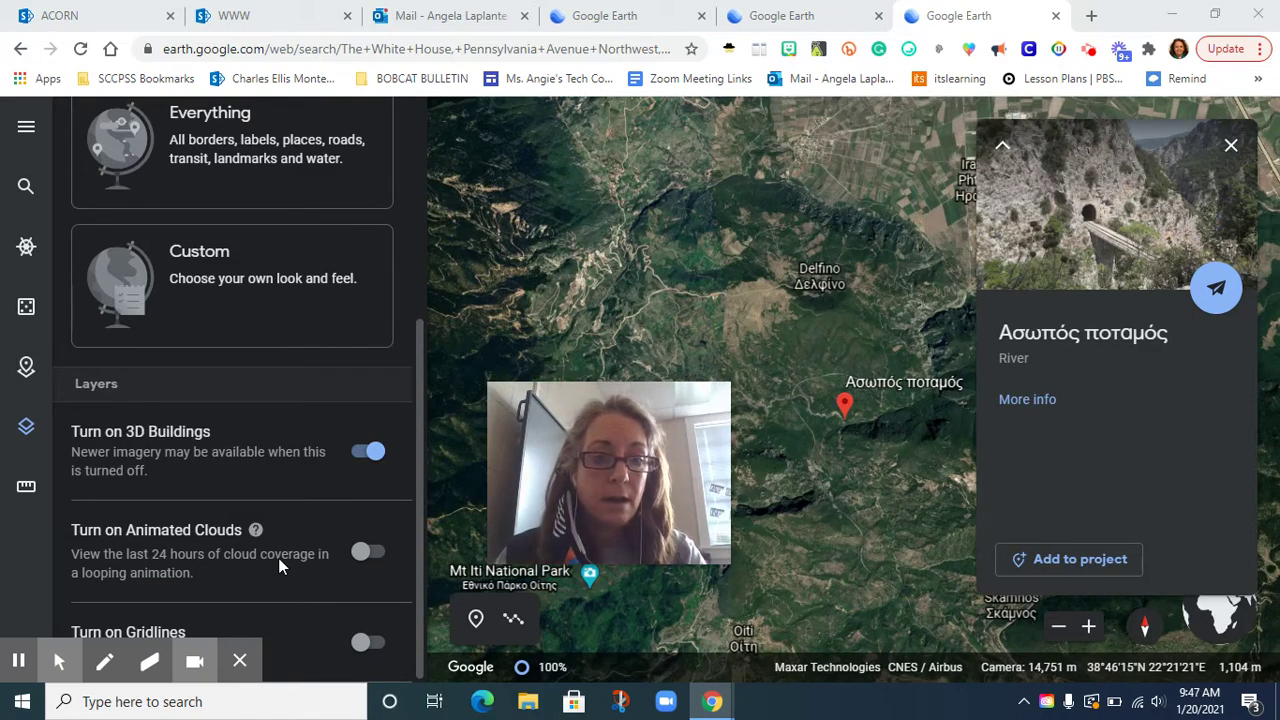
Dismiss the recording toolbar covering the layer options and turn on the Gridlines layer for latitude and longitude lines
mouse_move(264, 652)
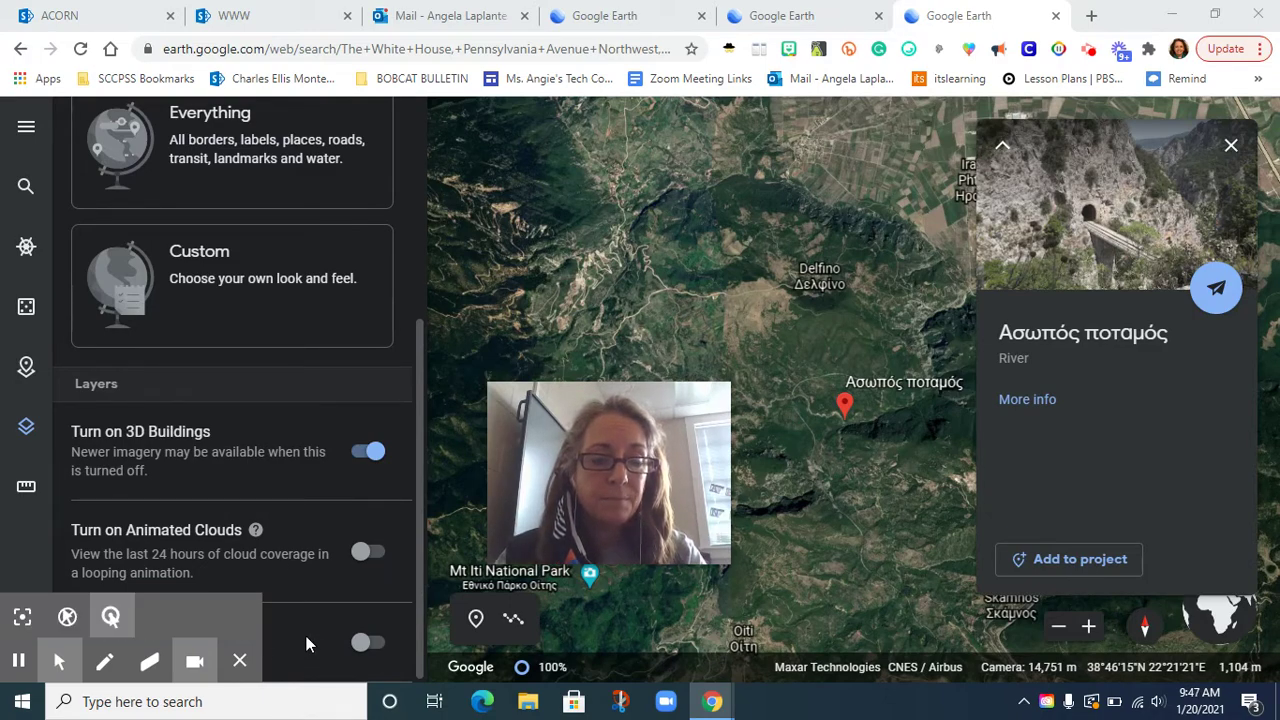
click(237, 664)
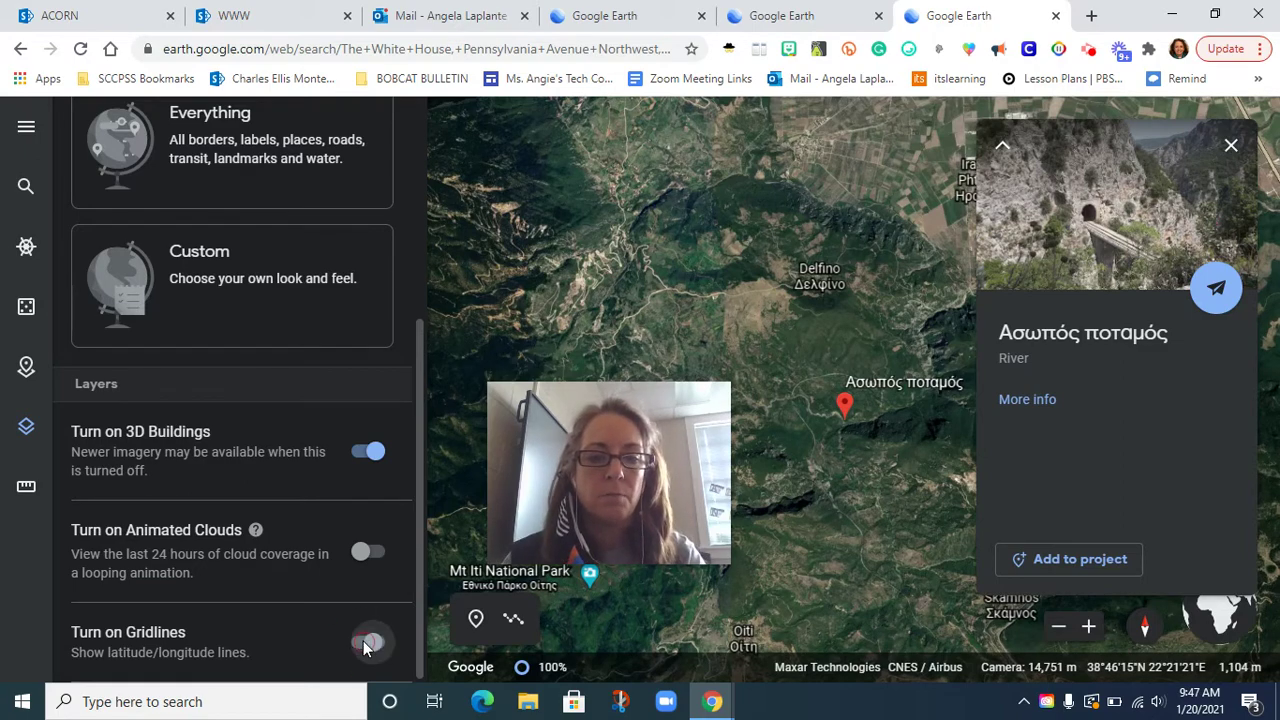
click(363, 641)
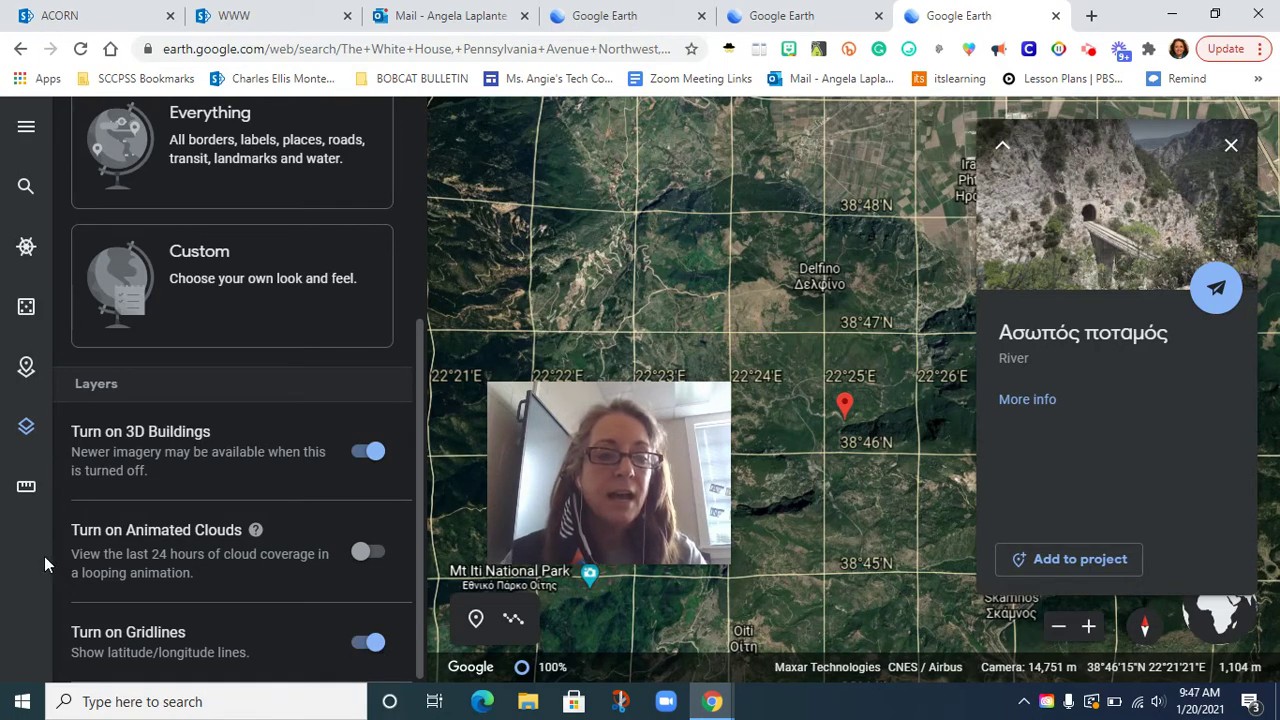
Start the distance measurement tool, and briefly open the place search before collapsing it to uncover the map
click(27, 490)
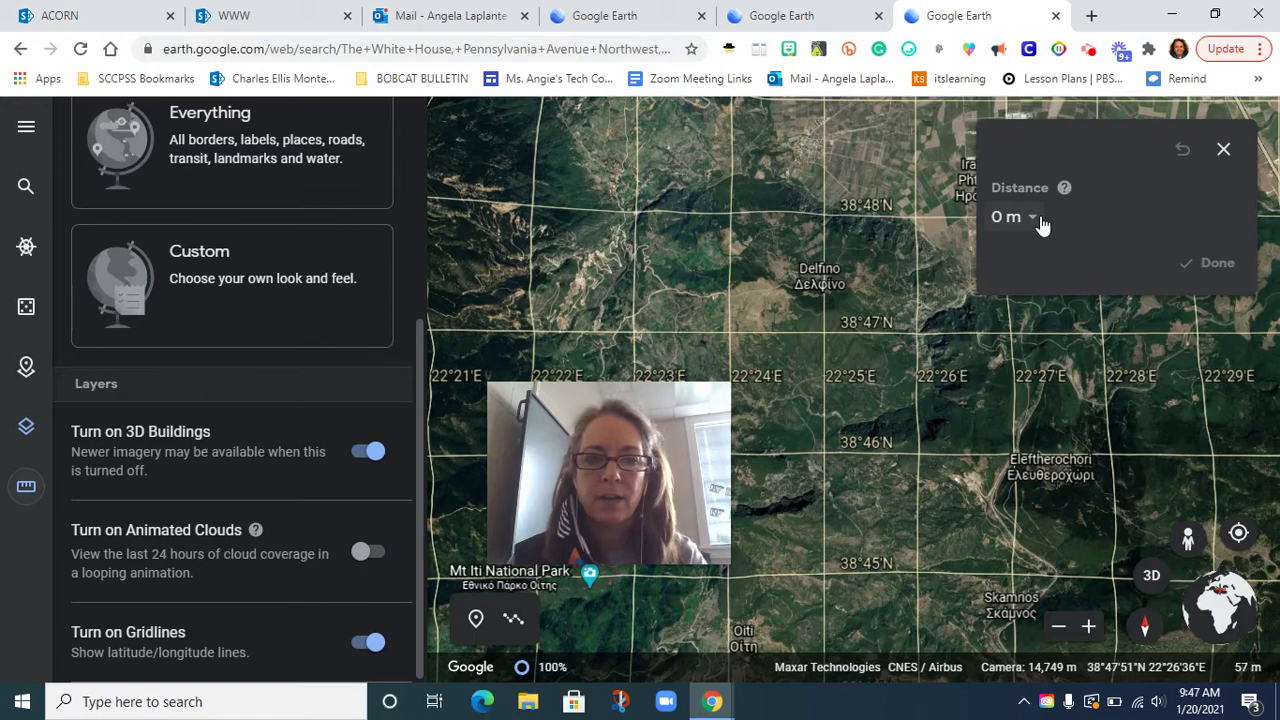
click(26, 189)
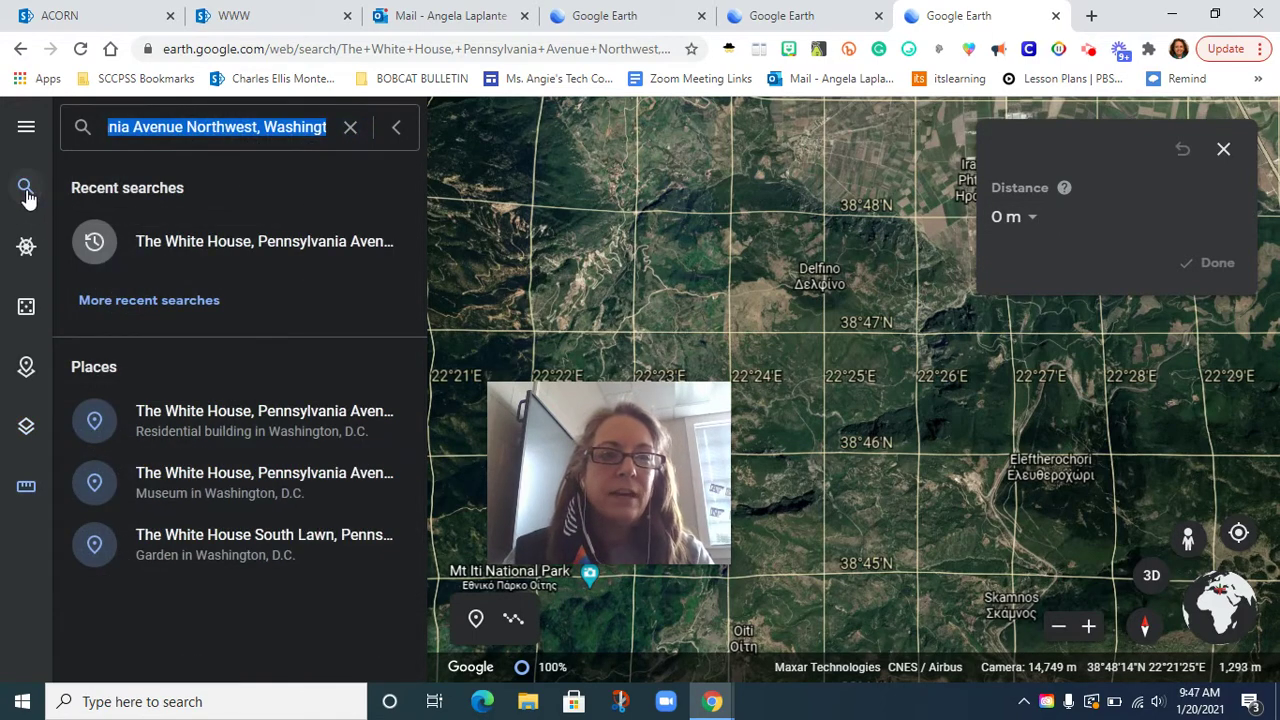
click(27, 190)
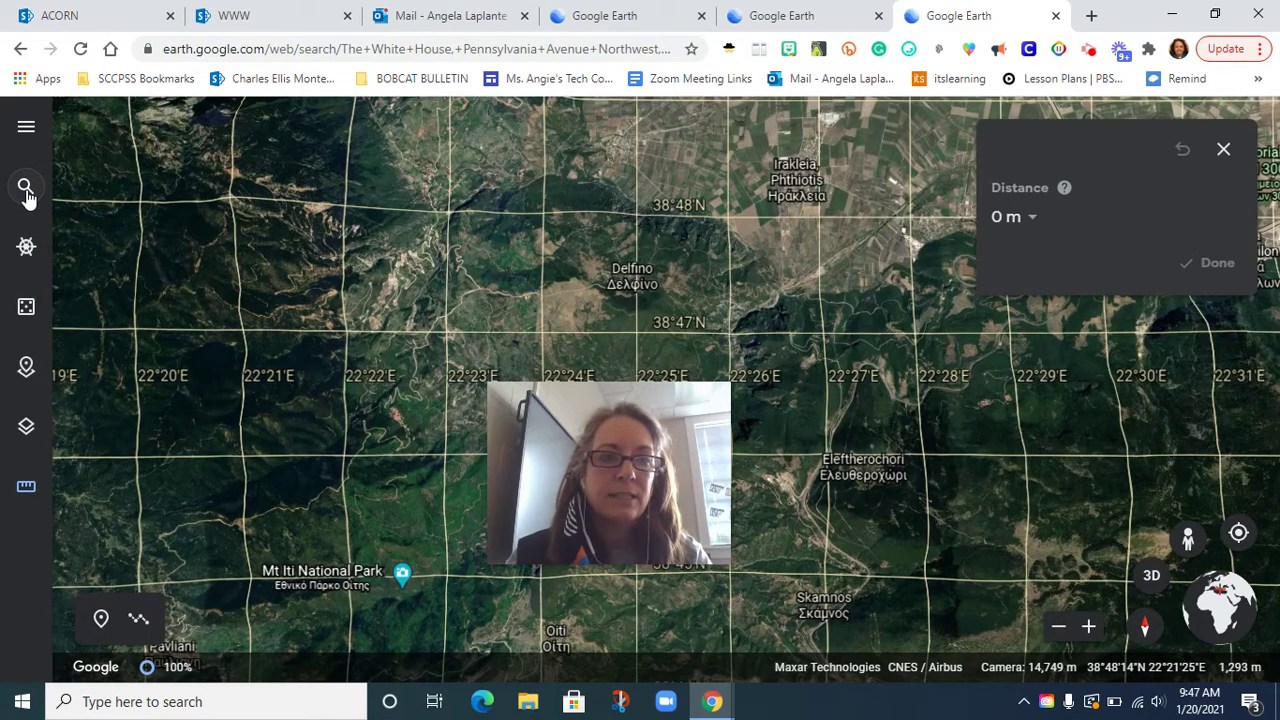
scroll(105, 251, up, 3)
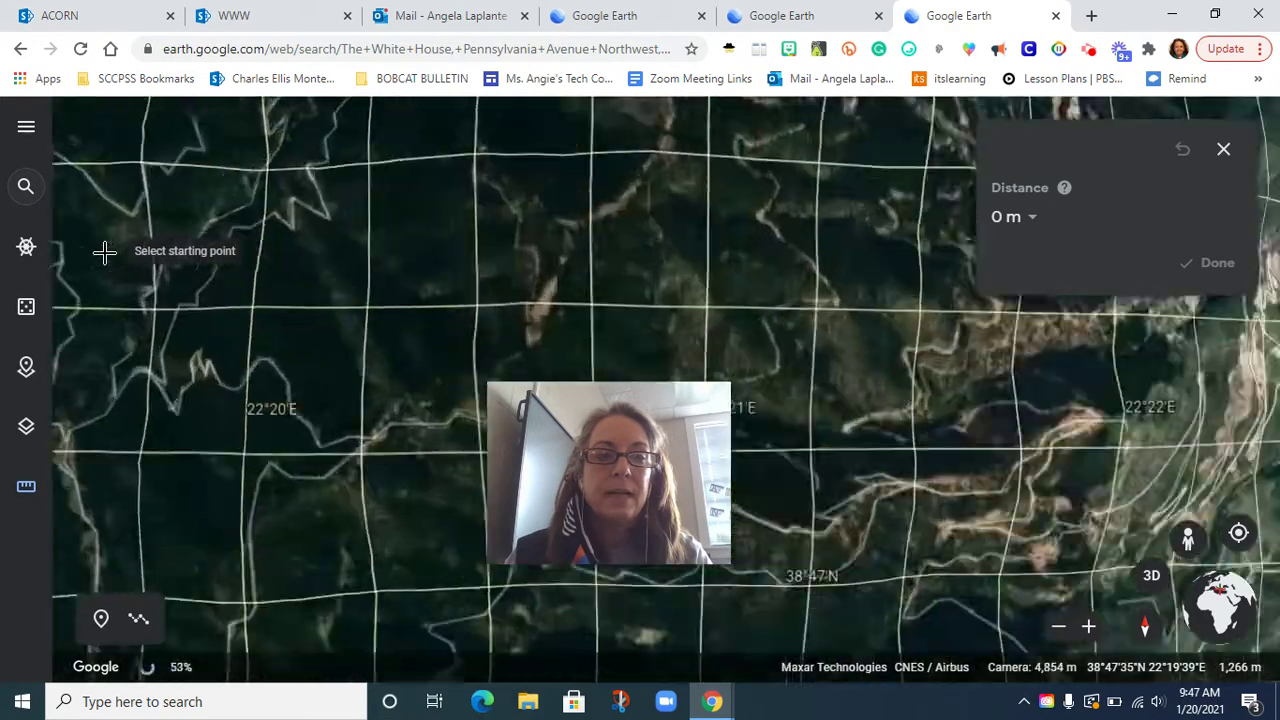
scroll(105, 251, down, 2)
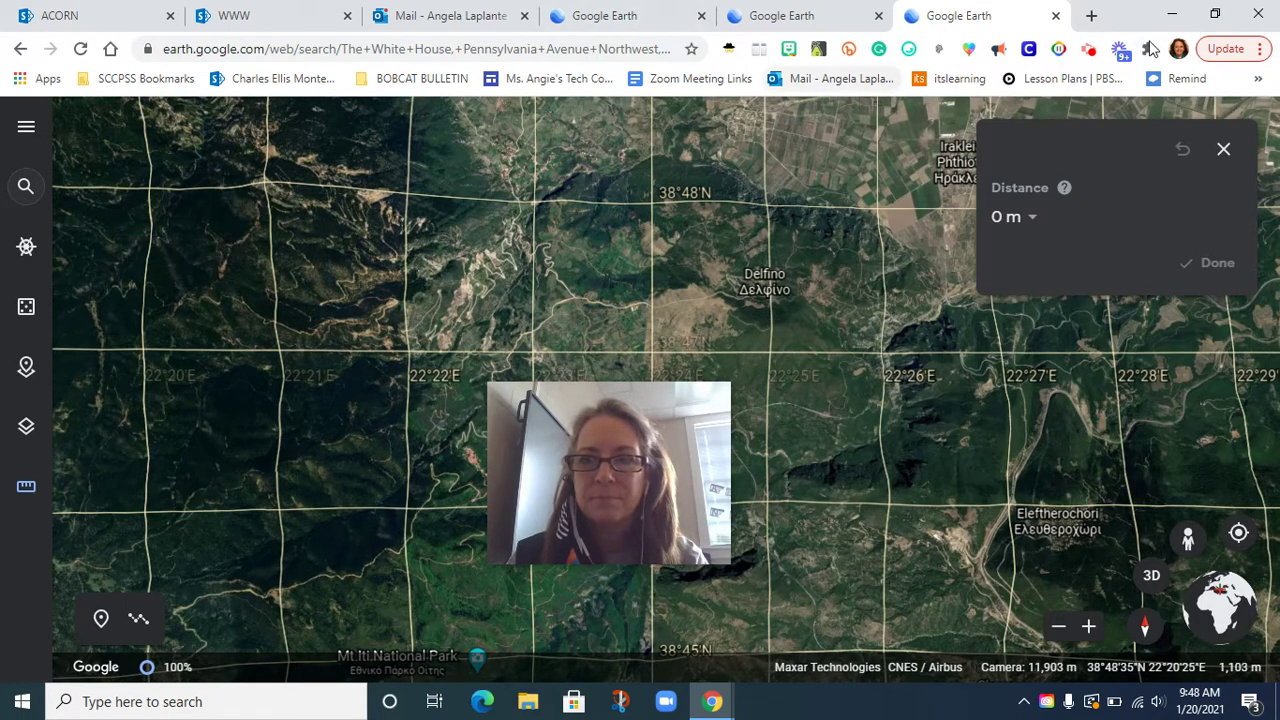
click(1089, 52)
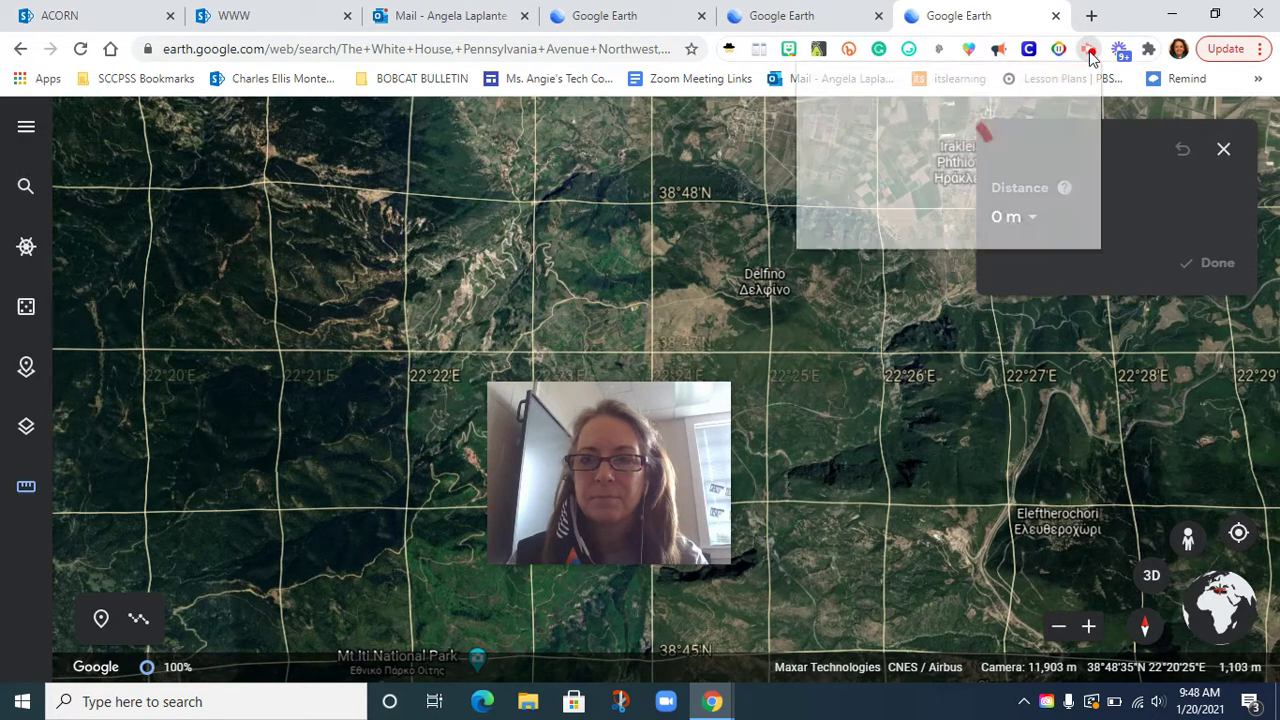